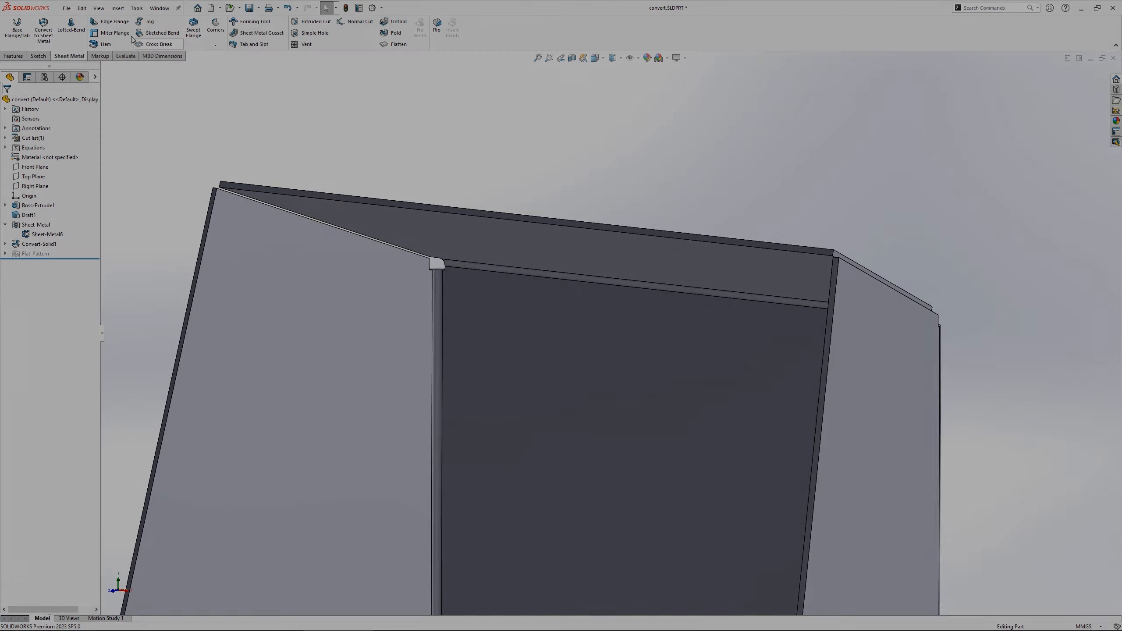
- Add an edge flange along the front edge of the enclosure's top panel
{"action": "left_click", "coordinate": [110, 23]}
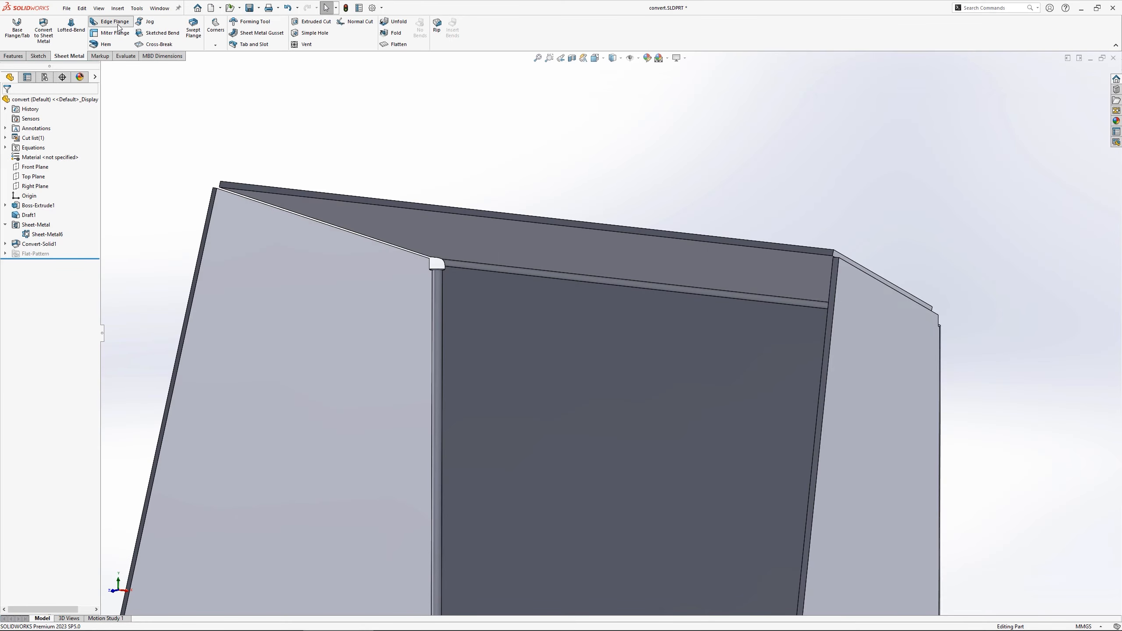
{"action": "left_click", "coordinate": [290, 195]}
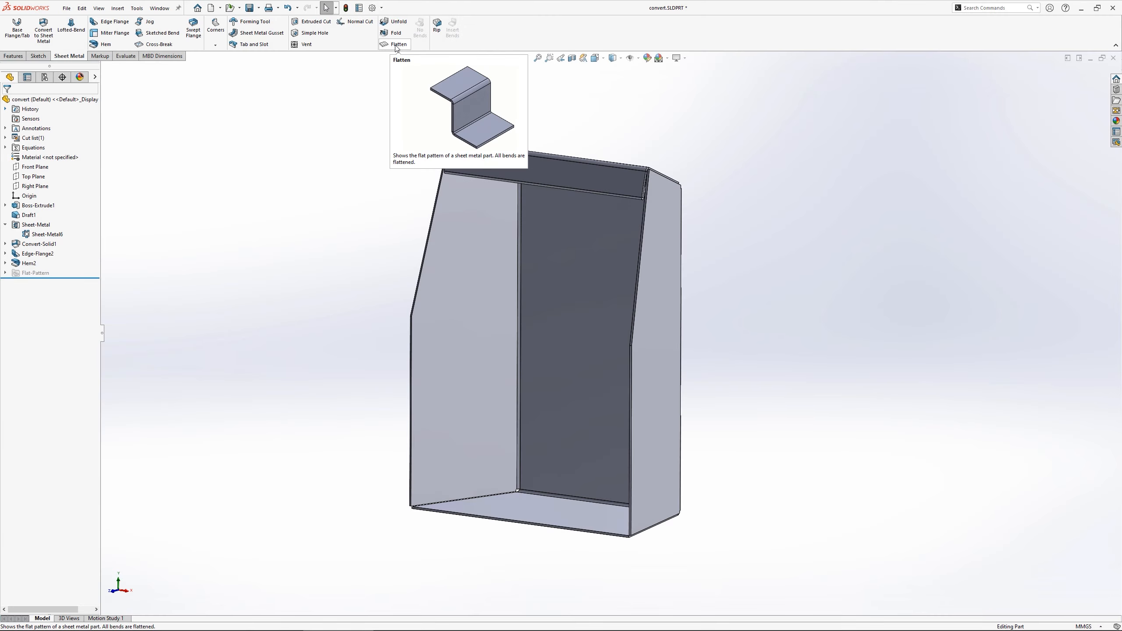
- Flatten the sheet metal enclosure and orient the view normal to its flat pattern
{"action": "left_click", "coordinate": [397, 45]}
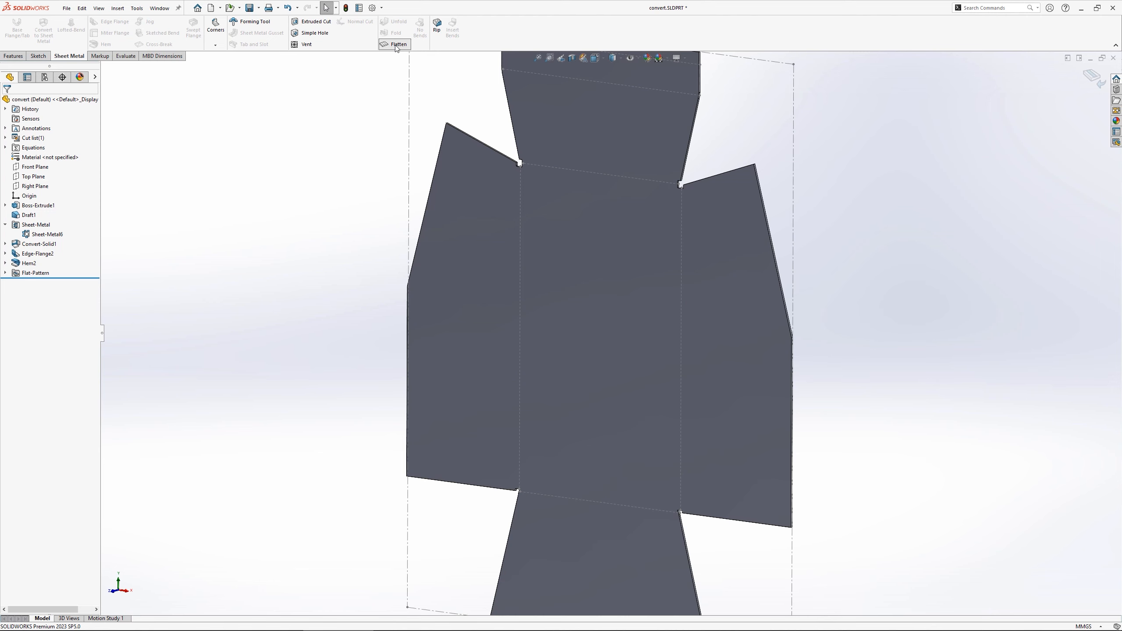
{"action": "left_click", "coordinate": [548, 211]}
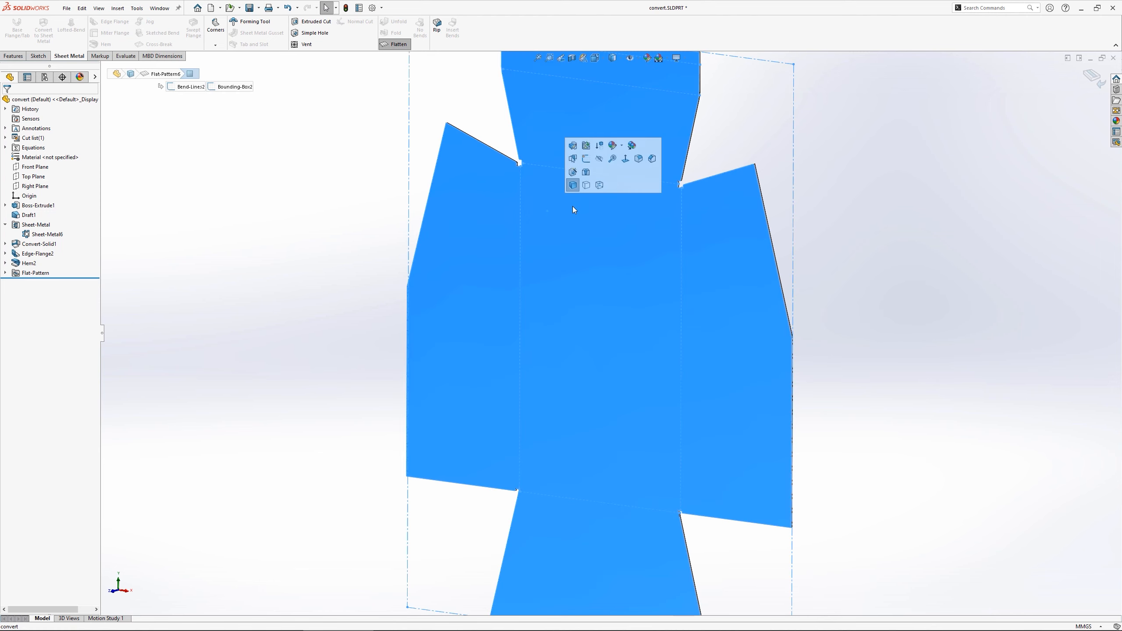
{"action": "left_click", "coordinate": [624, 160]}
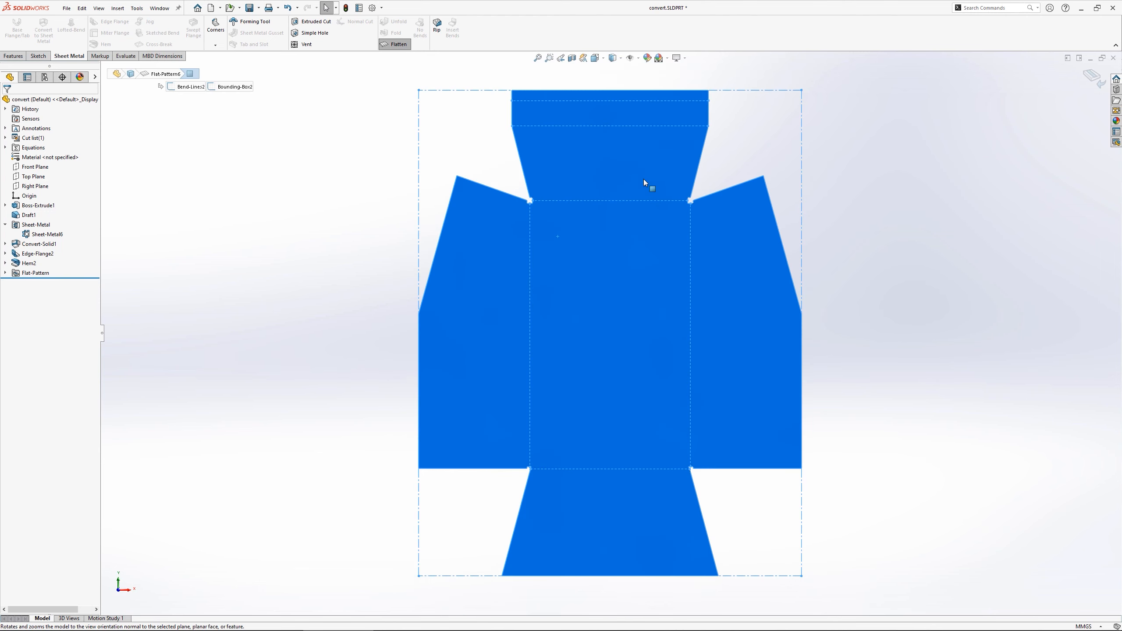
{"action": "left_click", "coordinate": [914, 292]}
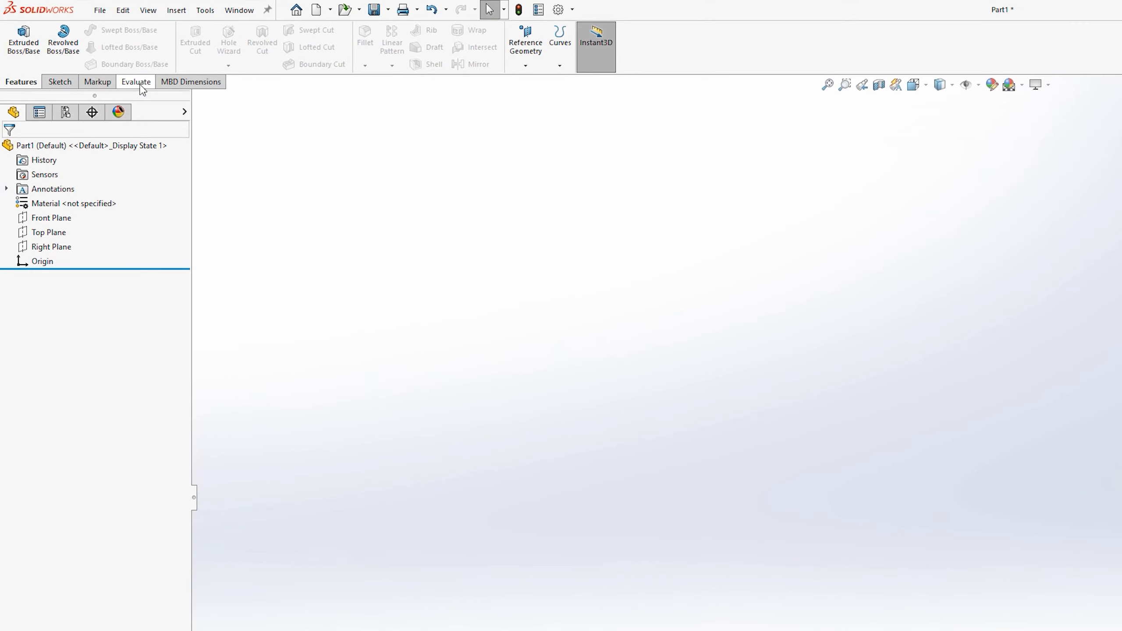
- Enable the Sheet Metal command set in the CommandManager and bring up its commands
{"action": "right_click", "coordinate": [142, 88]}
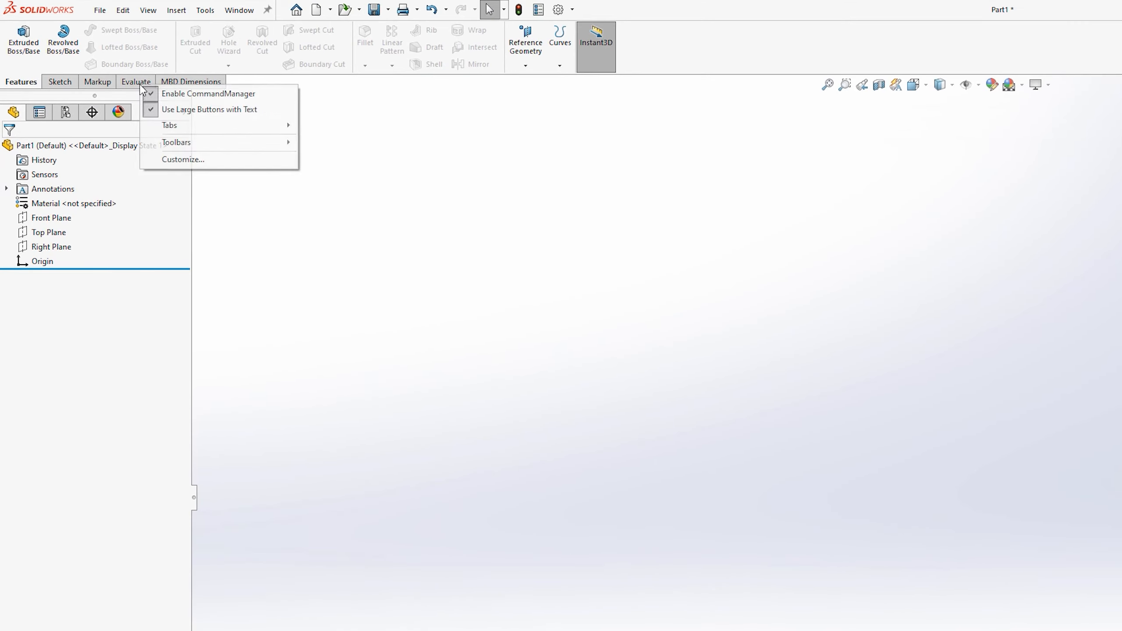
{"action": "mouse_move", "coordinate": [185, 128]}
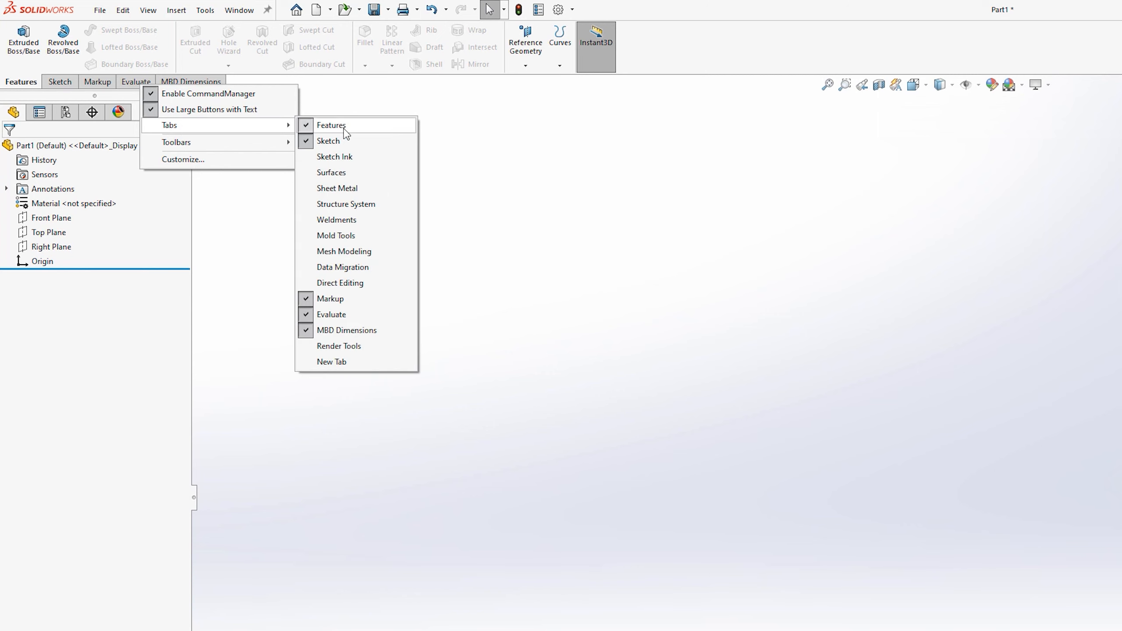
{"action": "left_click", "coordinate": [354, 190]}
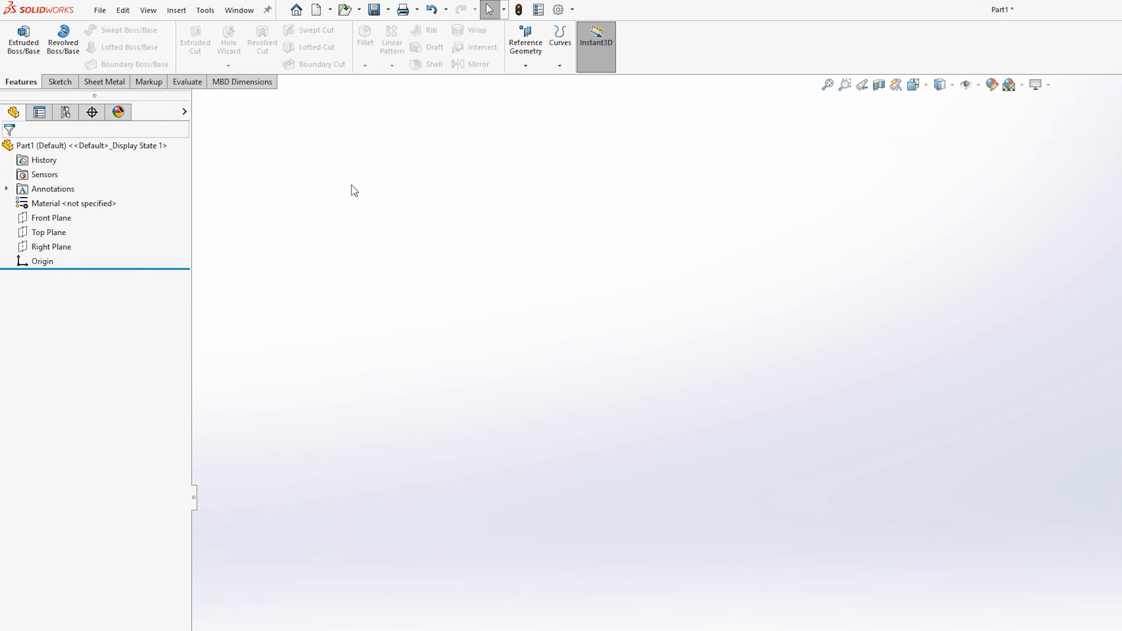
{"action": "left_click", "coordinate": [126, 86]}
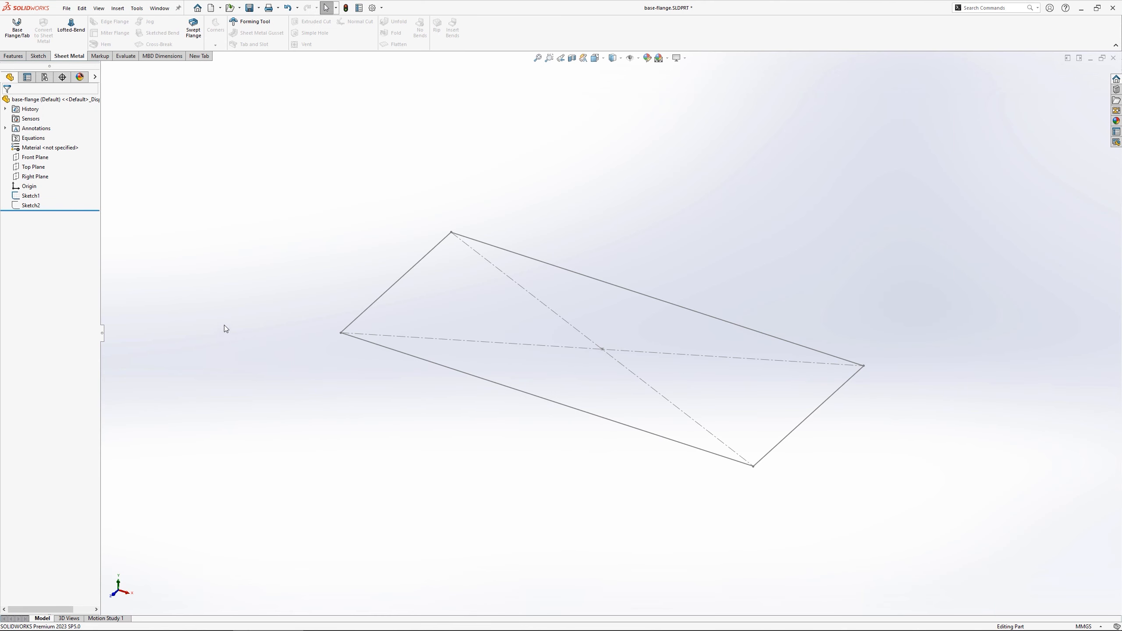
- Compare the closed rectangle sketch with the open U-shaped sketch by toggling the visibility of Sketch1 and Sketch2
{"action": "left_click", "coordinate": [35, 196]}
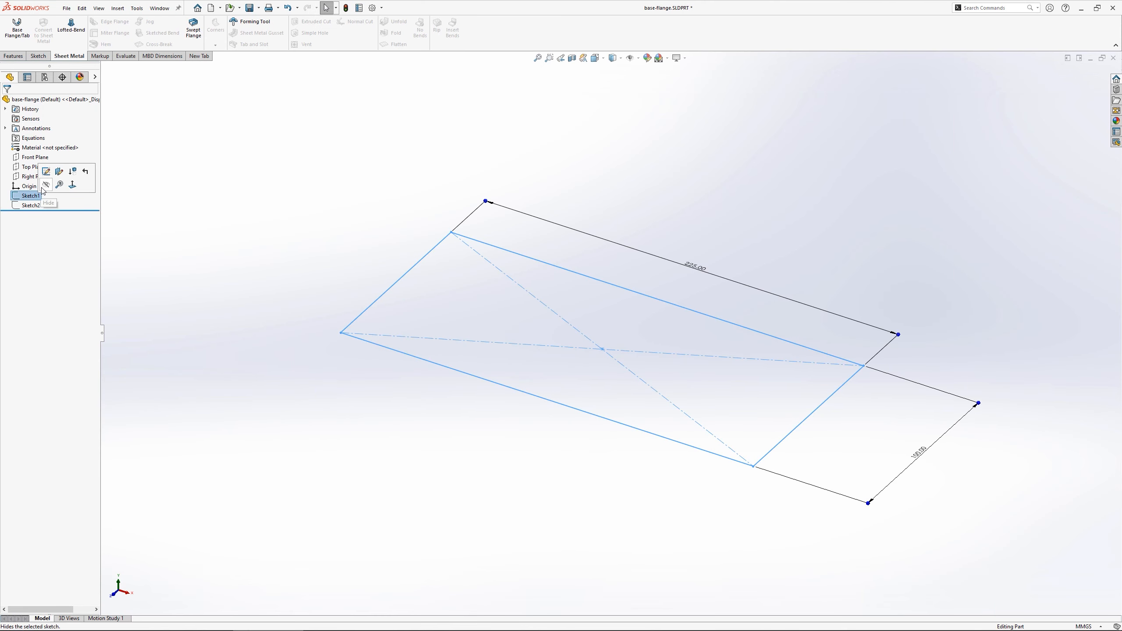
{"action": "left_click", "coordinate": [45, 186]}
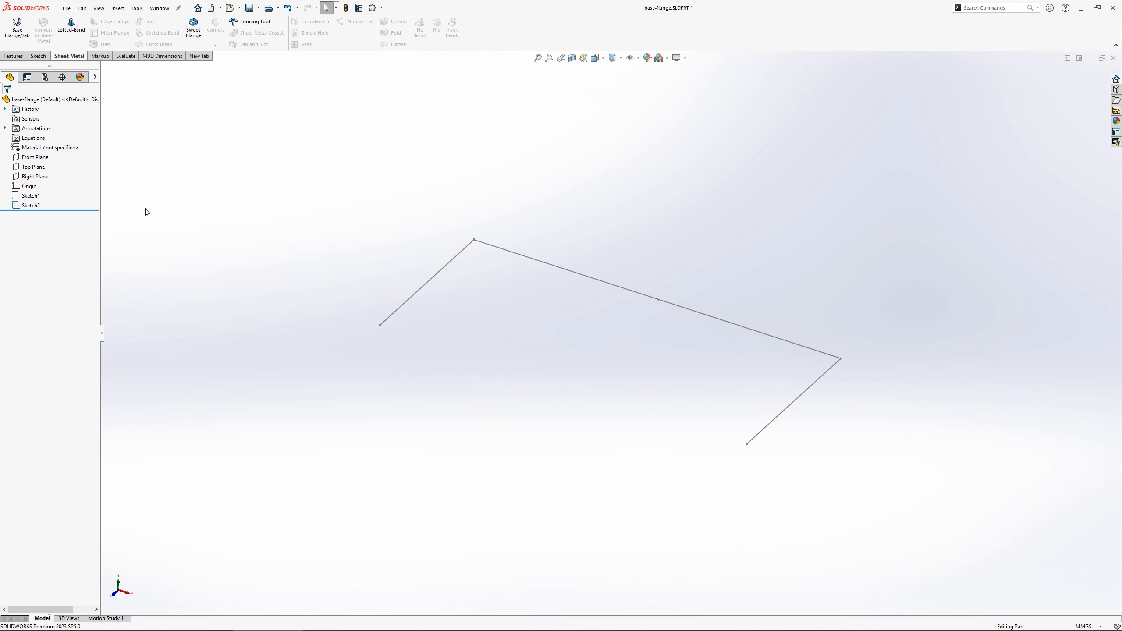
{"action": "left_click", "coordinate": [43, 203]}
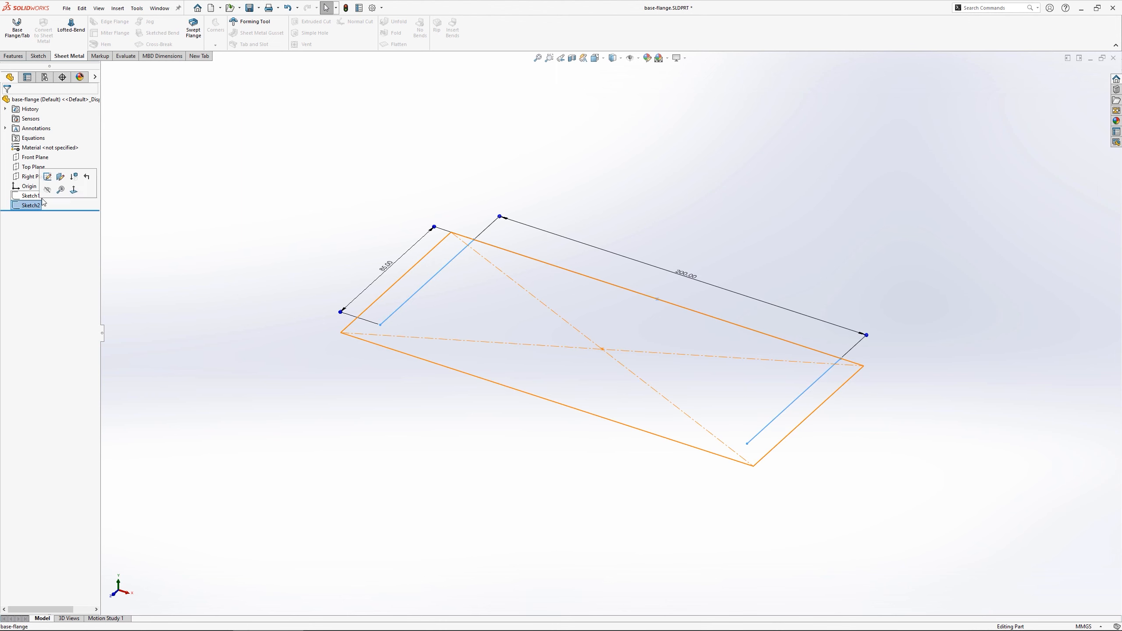
{"action": "left_click", "coordinate": [47, 189]}
{"action": "left_click", "coordinate": [36, 197]}
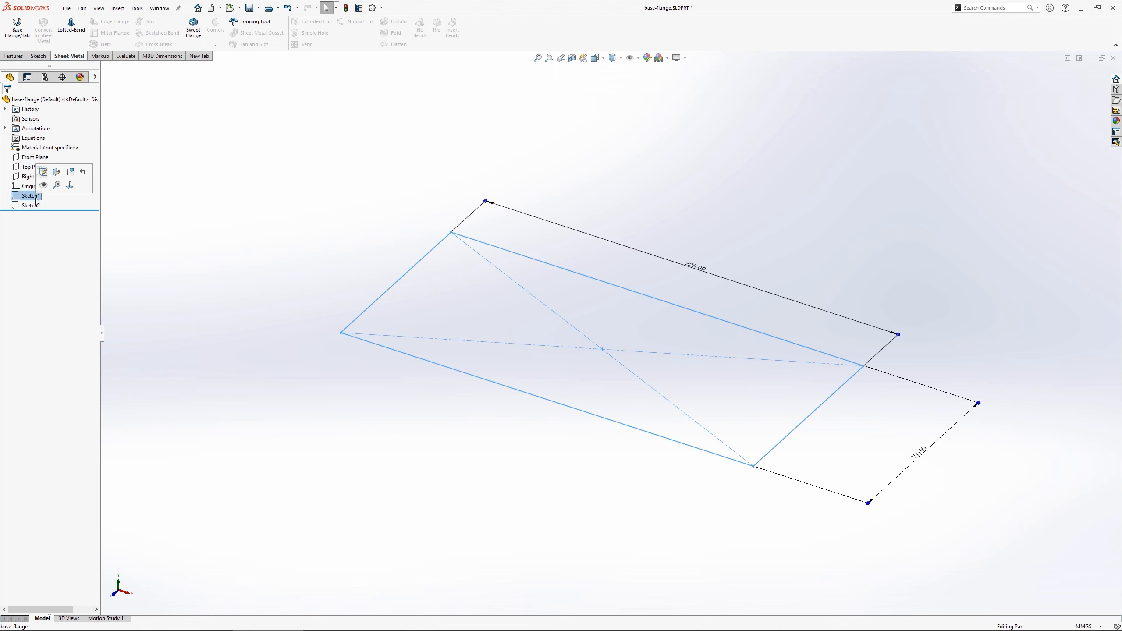
{"action": "left_click", "coordinate": [174, 216]}
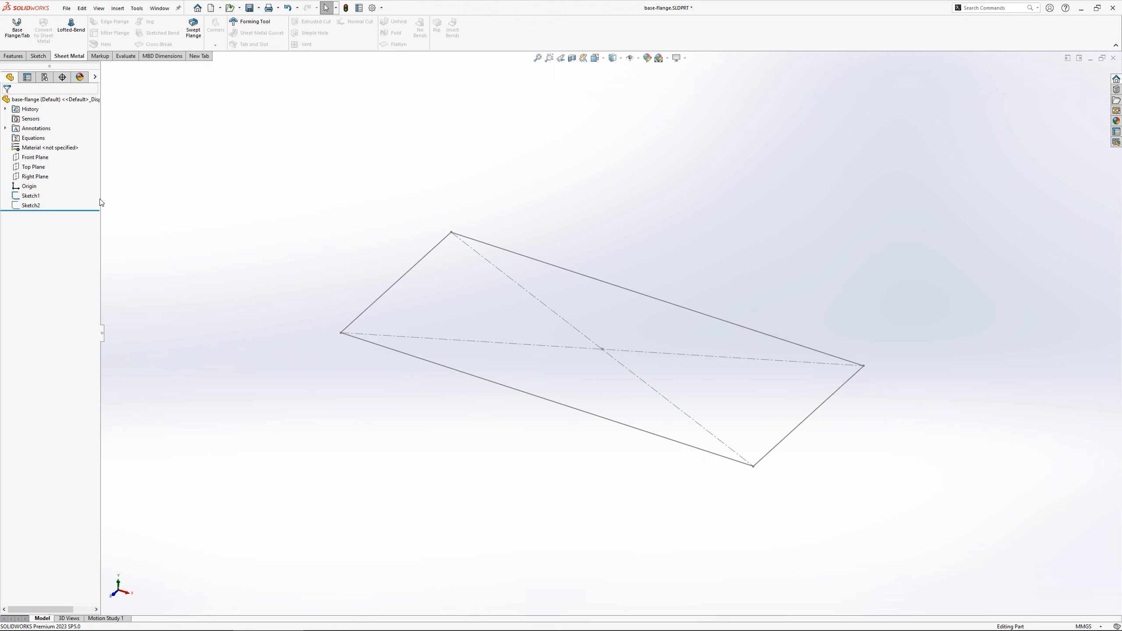
- Create a 2 mm thick base flange from the closed rectangle in Sketch1 and hide that sketch
{"action": "left_click", "coordinate": [31, 195]}
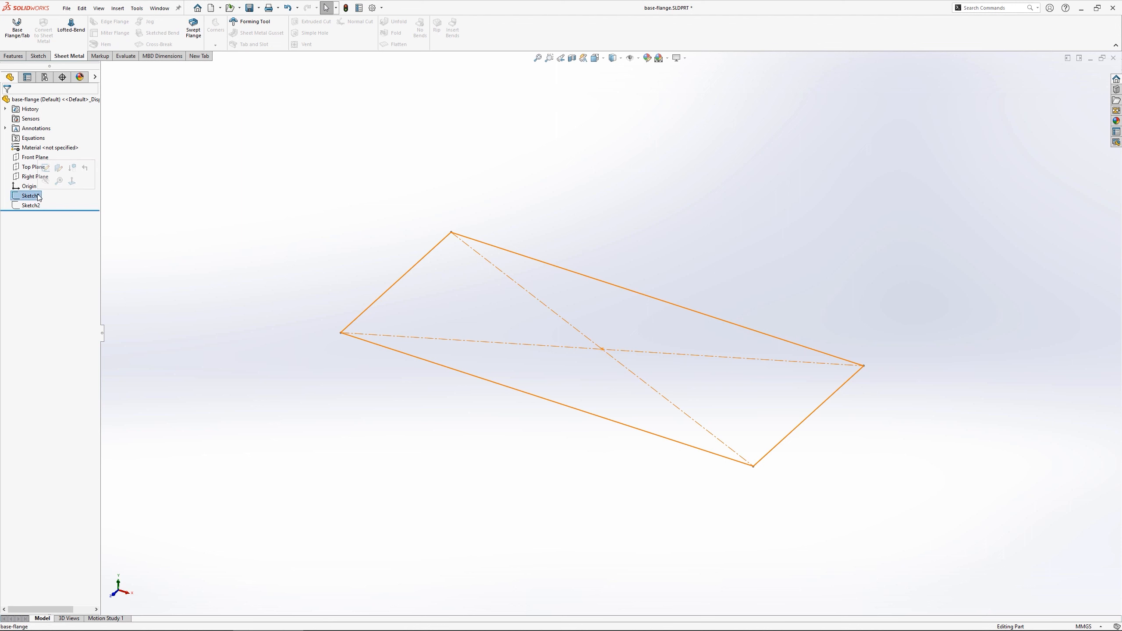
{"action": "left_click", "coordinate": [22, 41]}
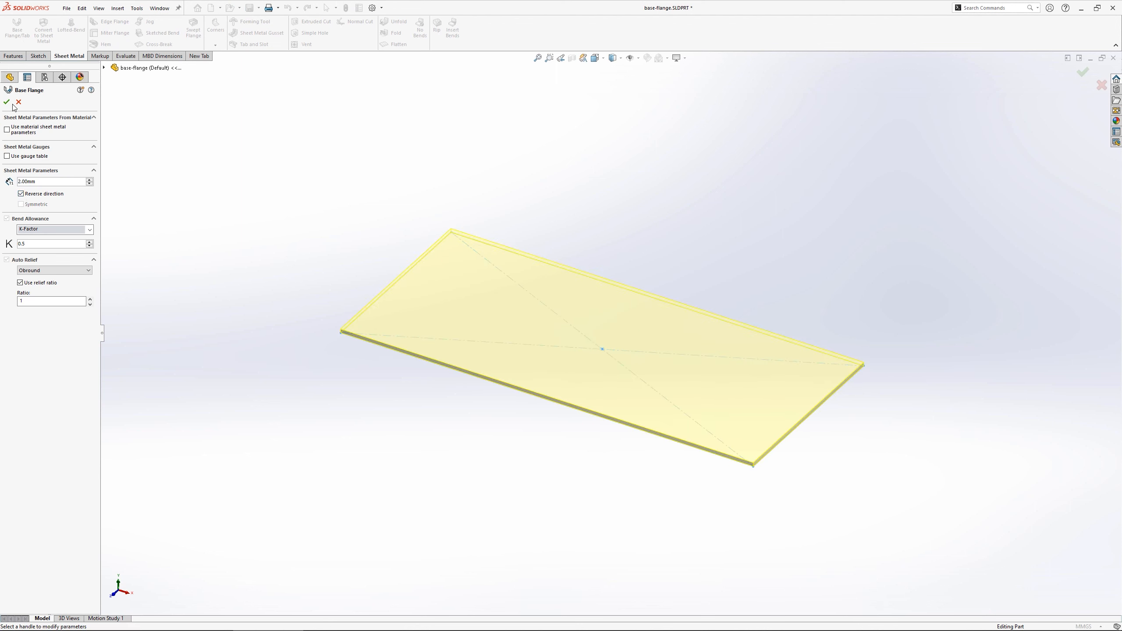
{"action": "left_click", "coordinate": [7, 103]}
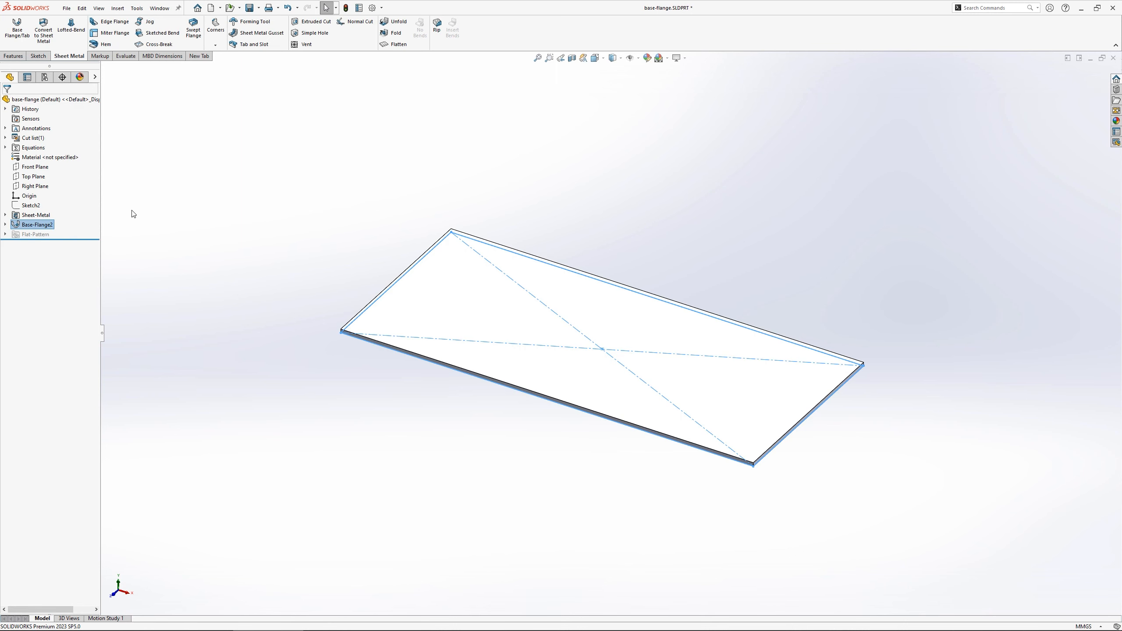
{"action": "left_click", "coordinate": [5, 225]}
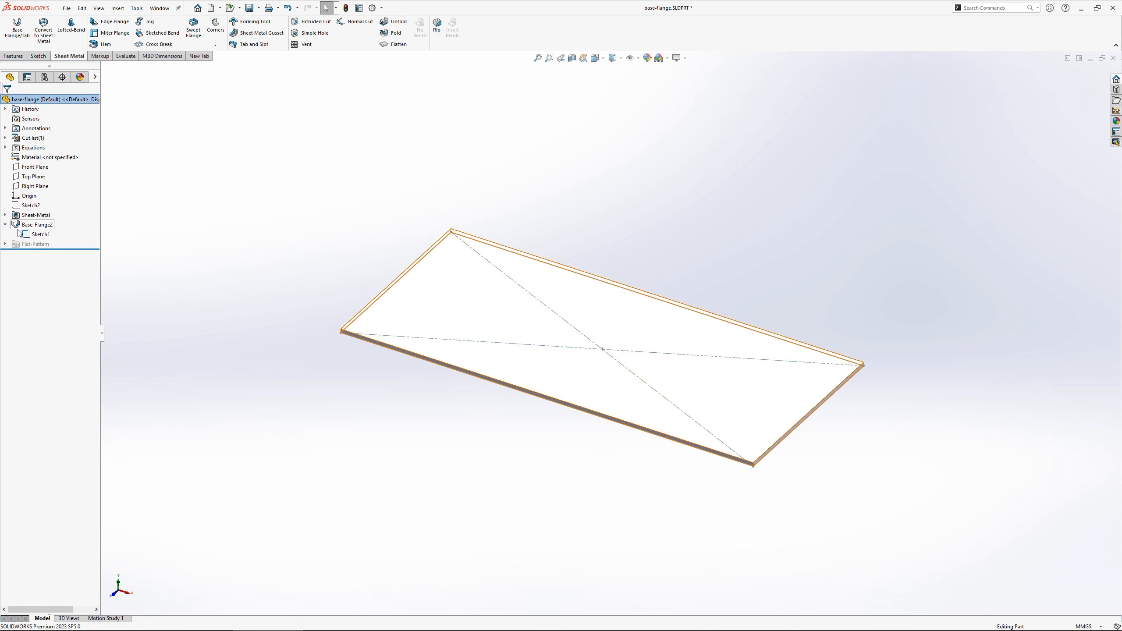
{"action": "left_click", "coordinate": [29, 235]}
{"action": "left_click", "coordinate": [32, 220]}
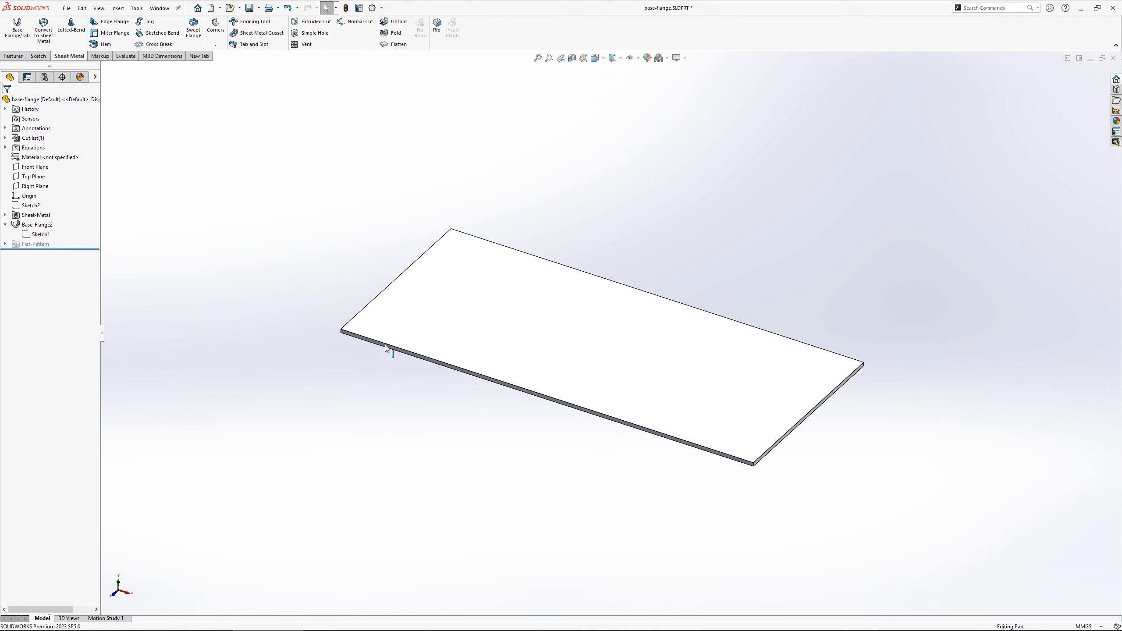
- Delete the flat base flange made from the rectangle sketch
{"action": "scroll", "coordinate": [389, 347], "scroll_direction": "down", "scroll_amount": 5}
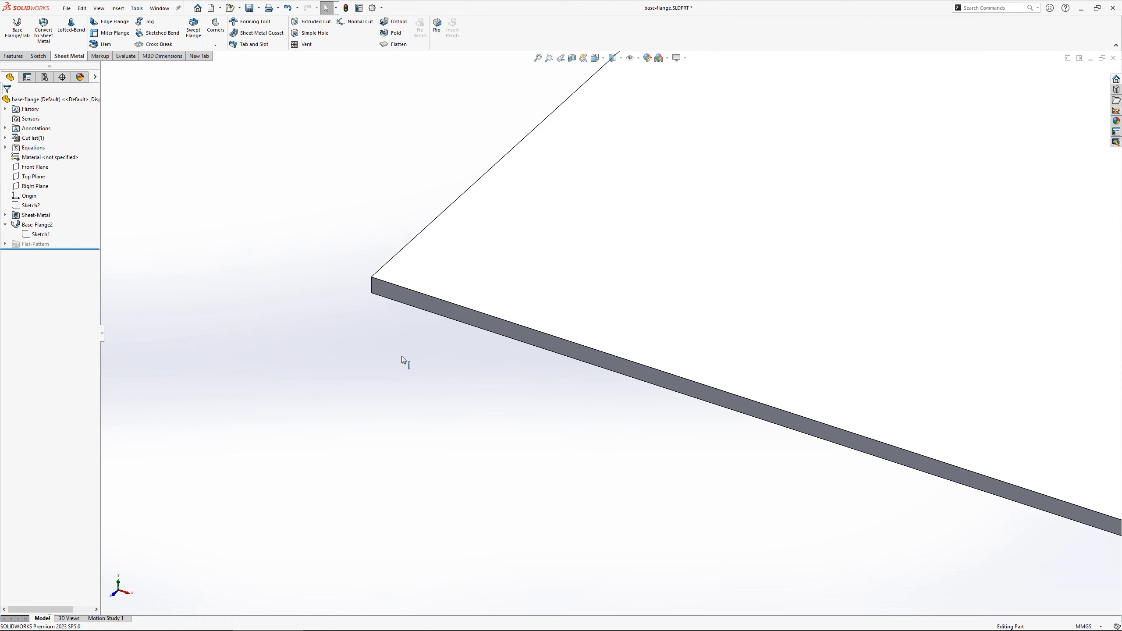
{"action": "key", "text": "f"}
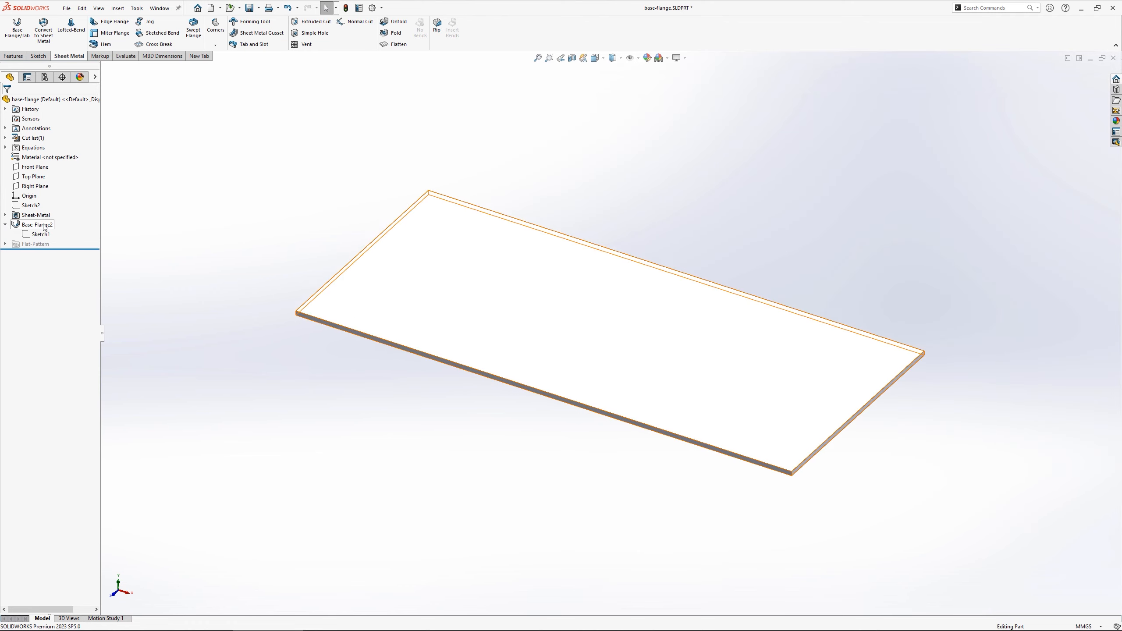
{"action": "left_click", "coordinate": [44, 227]}
{"action": "key", "text": "Delete"}
{"action": "key", "text": "Return"}
- Create a base flange from the open U-shaped profile in Sketch2, extruded upward about 49 mm
{"action": "left_click", "coordinate": [31, 206]}
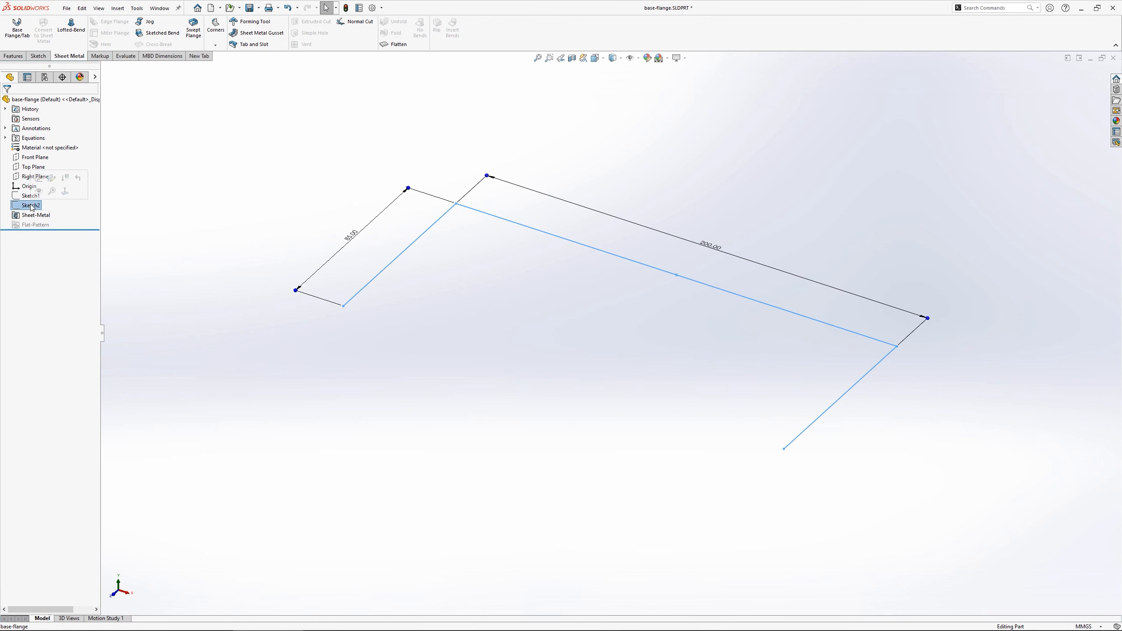
{"action": "left_click", "coordinate": [14, 41]}
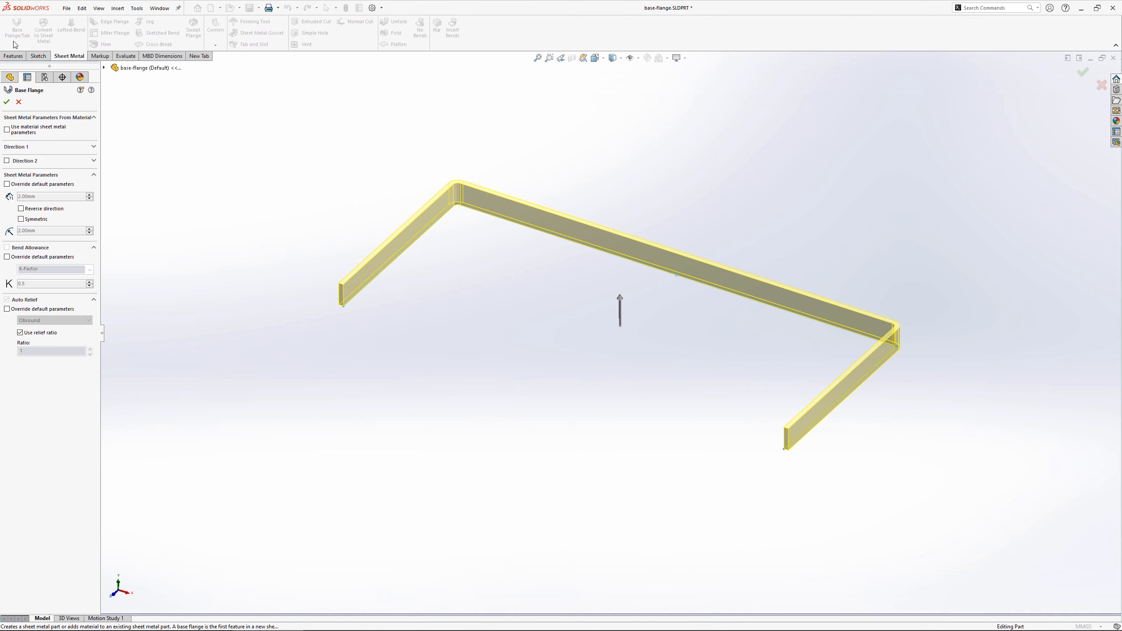
{"action": "left_click_drag", "start_coordinate": [621, 301], "coordinate": [623, 221]}
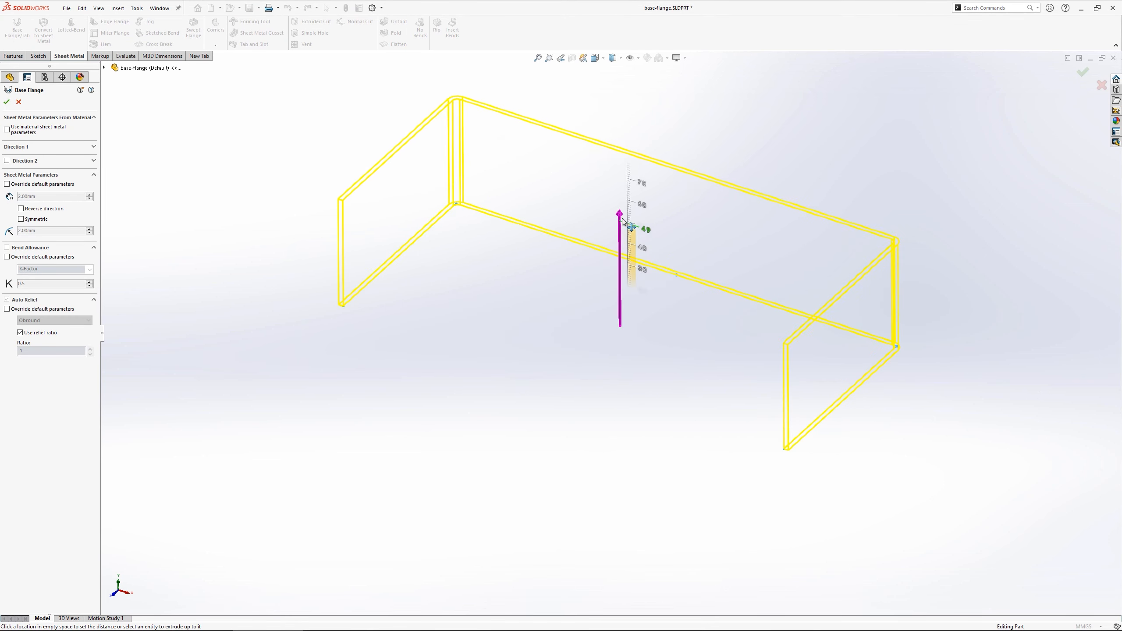
{"action": "left_click", "coordinate": [623, 222]}
{"action": "right_click", "coordinate": [622, 219]}
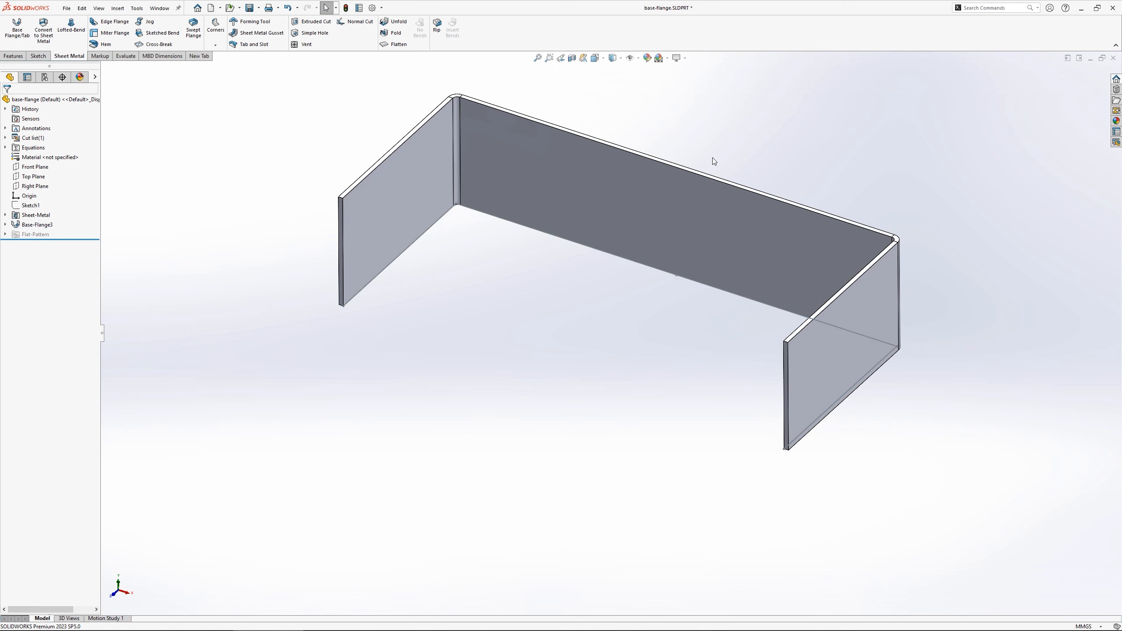
{"action": "middle_click_drag", "start_coordinate": [809, 166], "coordinate": [794, 206], "text": "ctrl"}
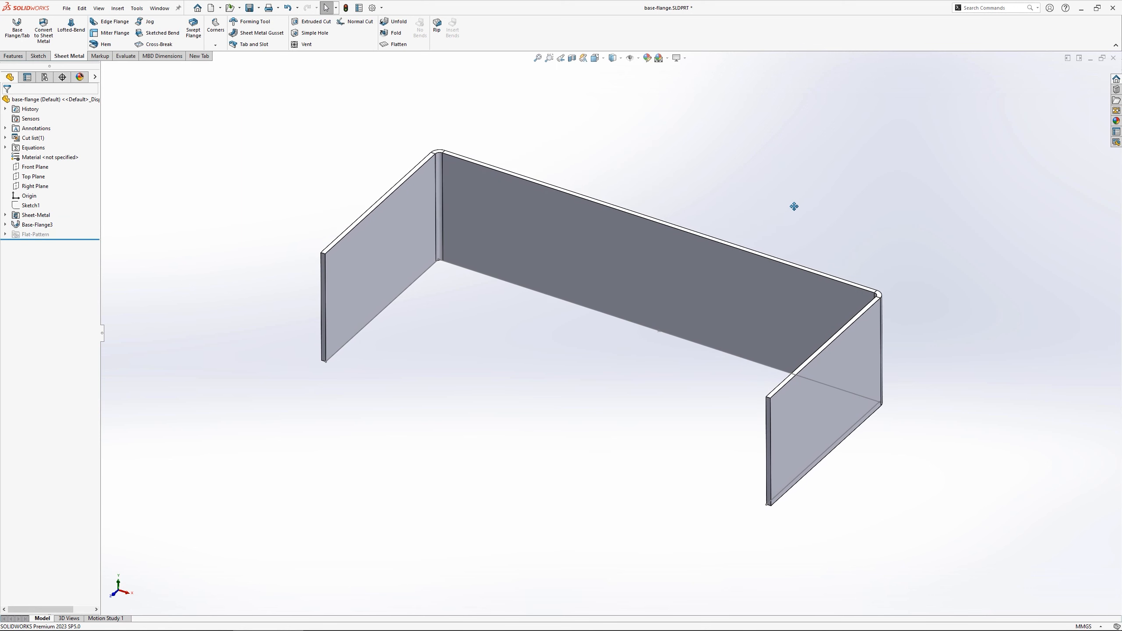
{"action": "scroll", "coordinate": [827, 305], "scroll_direction": "down", "scroll_amount": 5}
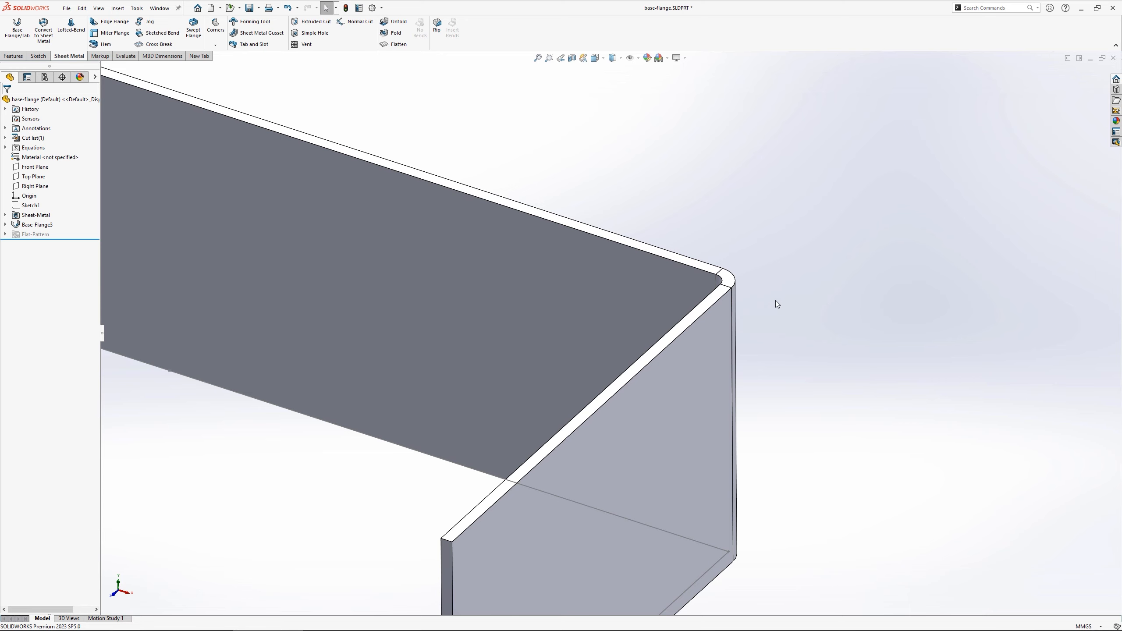
{"action": "middle_click_drag", "start_coordinate": [776, 302], "coordinate": [779, 360]}
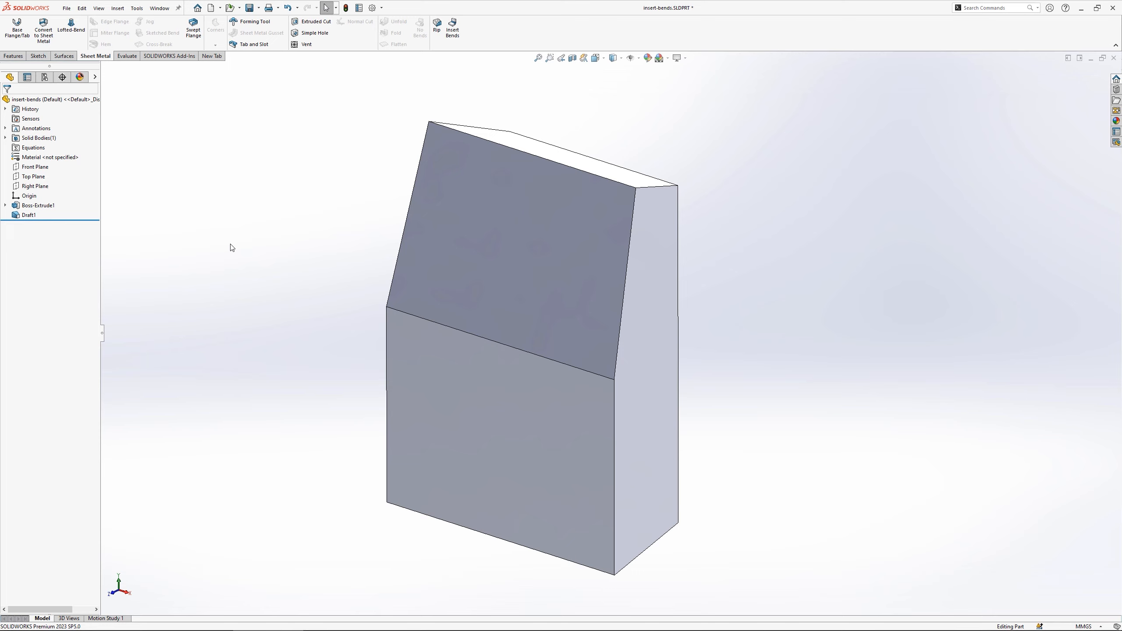
- Shell the solid box to a 1.5 mm wall thickness, removing the sloped and vertical front faces
{"action": "right_click_drag", "start_coordinate": [227, 232], "coordinate": [230, 266]}
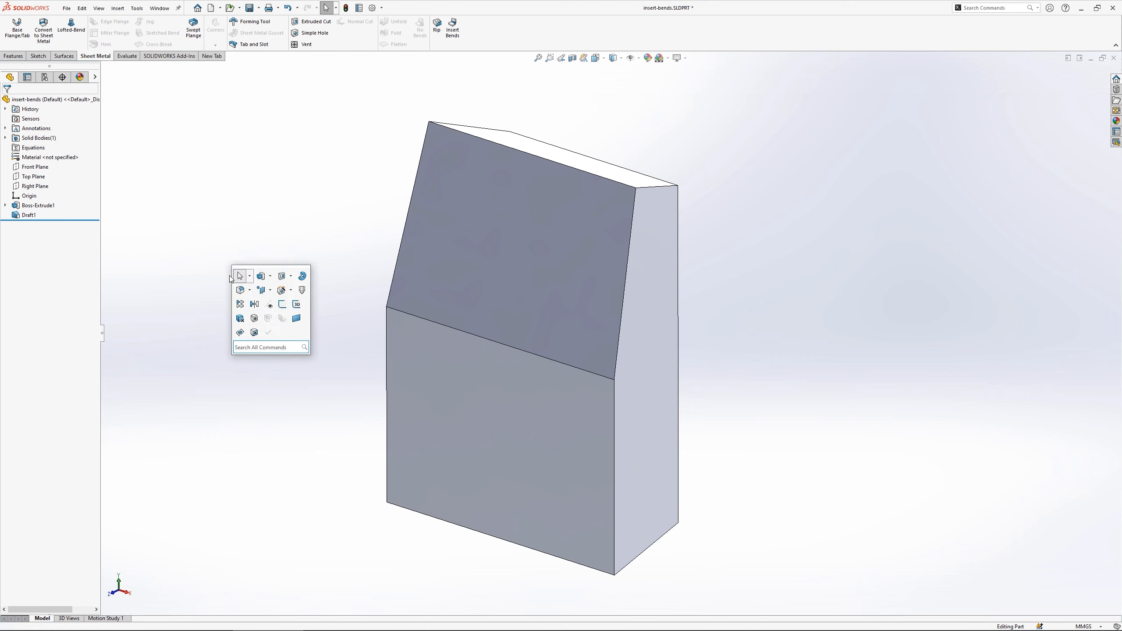
{"action": "type", "text": "shell"}
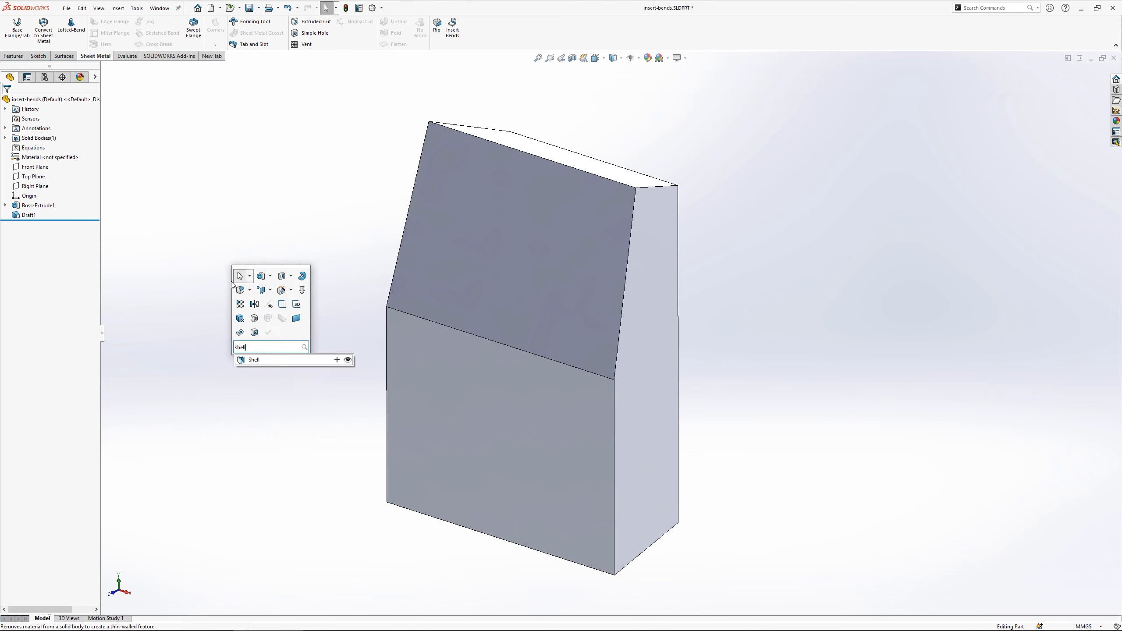
{"action": "left_click", "coordinate": [261, 359]}
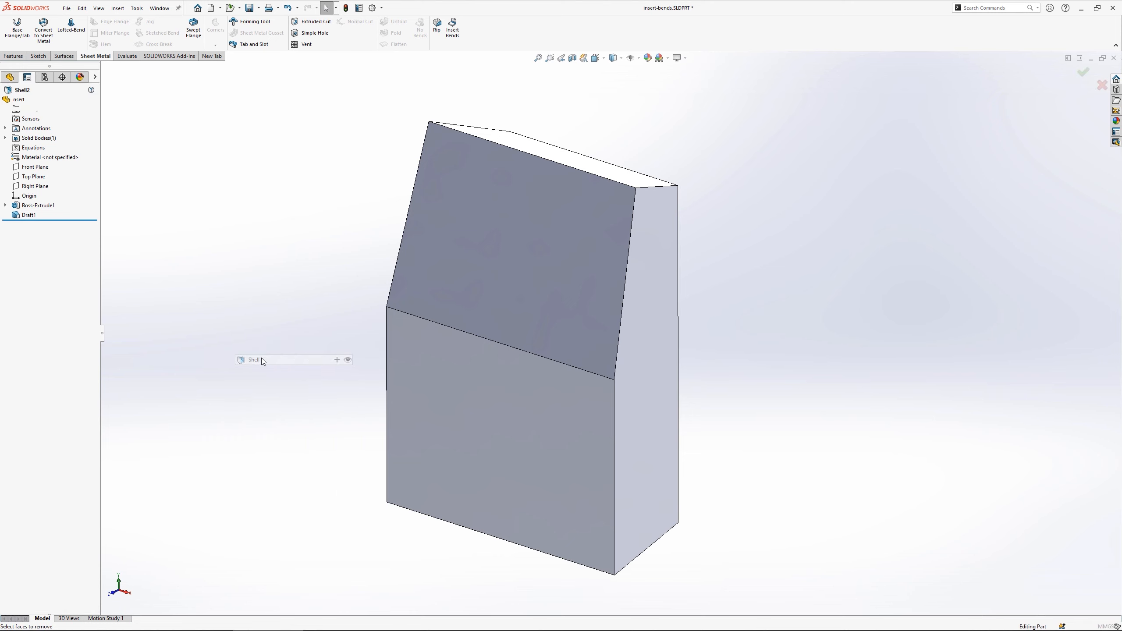
{"action": "left_click", "coordinate": [428, 290]}
{"action": "left_click", "coordinate": [425, 330]}
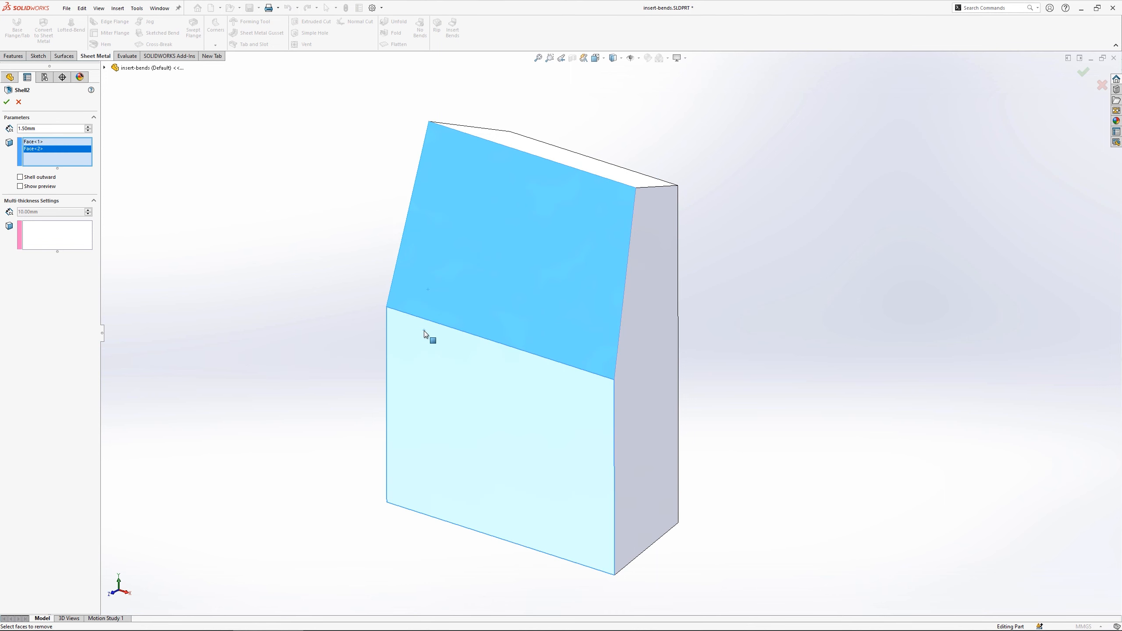
{"action": "right_click", "coordinate": [425, 331]}
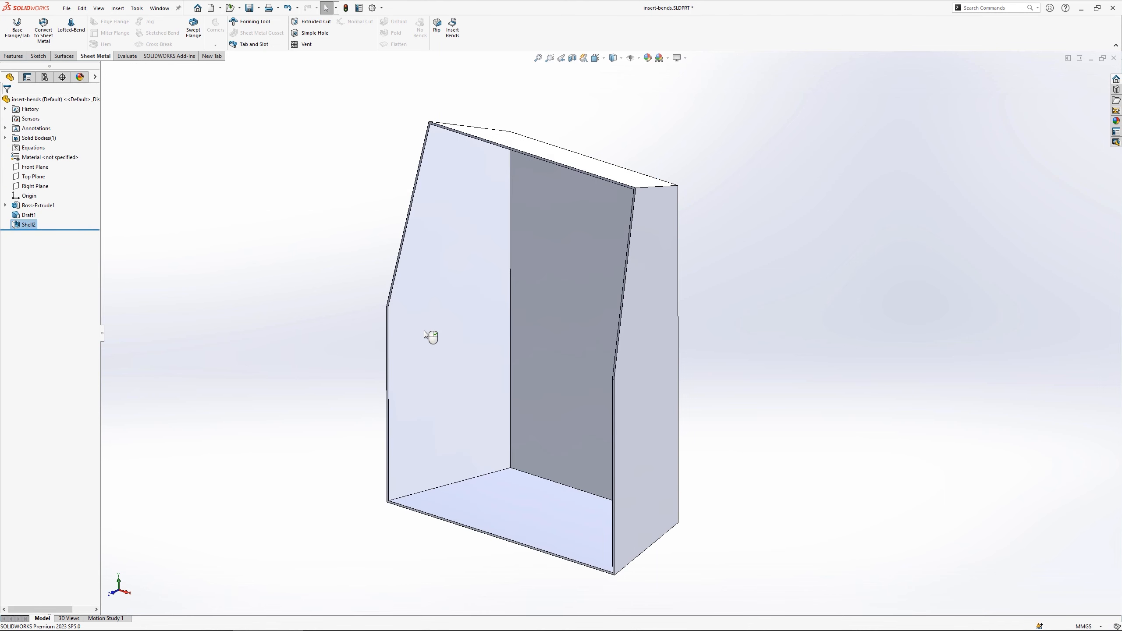
- Start Insert Bends on the shelled box with the back face fixed and choose its four short corner edges at both ends as rips
{"action": "left_click", "coordinate": [450, 36]}
{"action": "middle_click_drag", "start_coordinate": [566, 105], "coordinate": [599, 257]}
{"action": "left_click", "coordinate": [594, 246]}
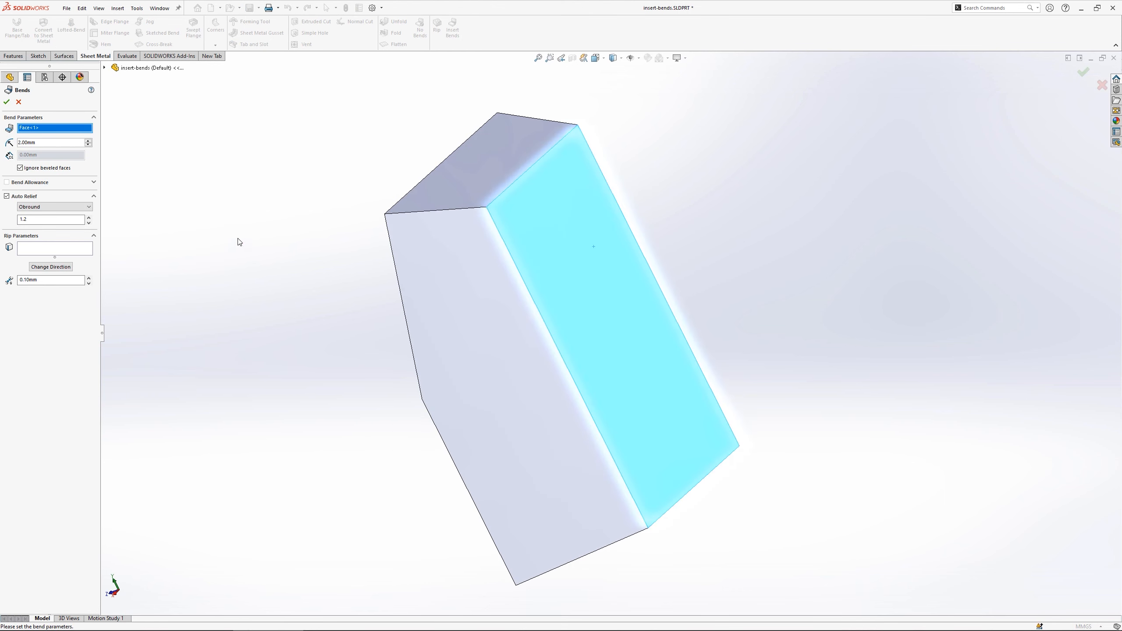
{"action": "left_click", "coordinate": [82, 248]}
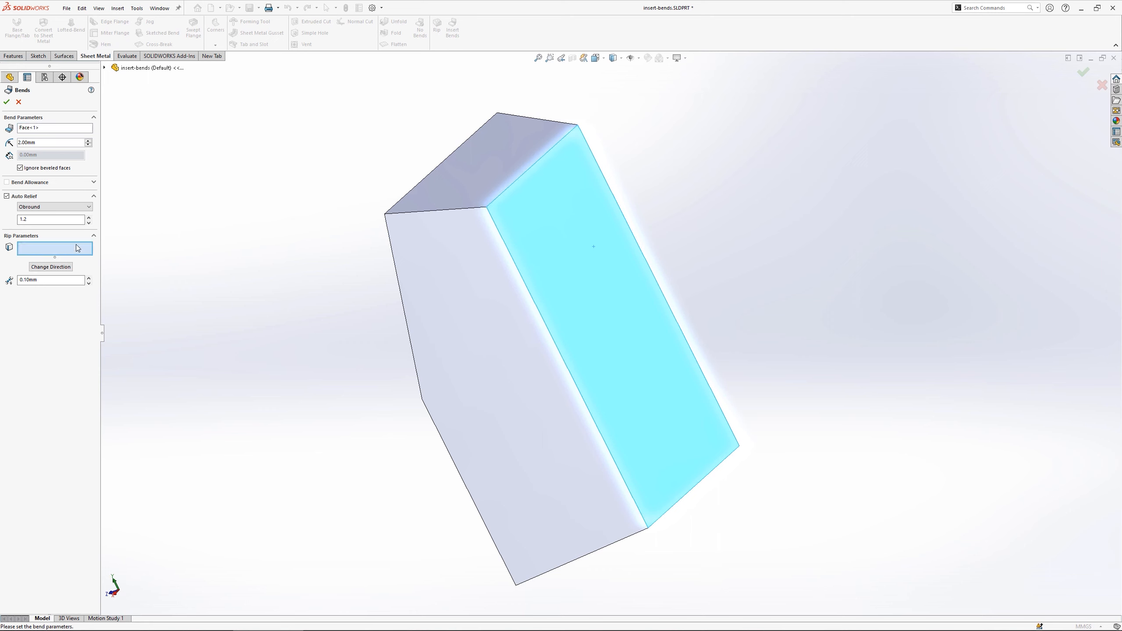
{"action": "left_click", "coordinate": [397, 213]}
{"action": "left_click", "coordinate": [534, 118]}
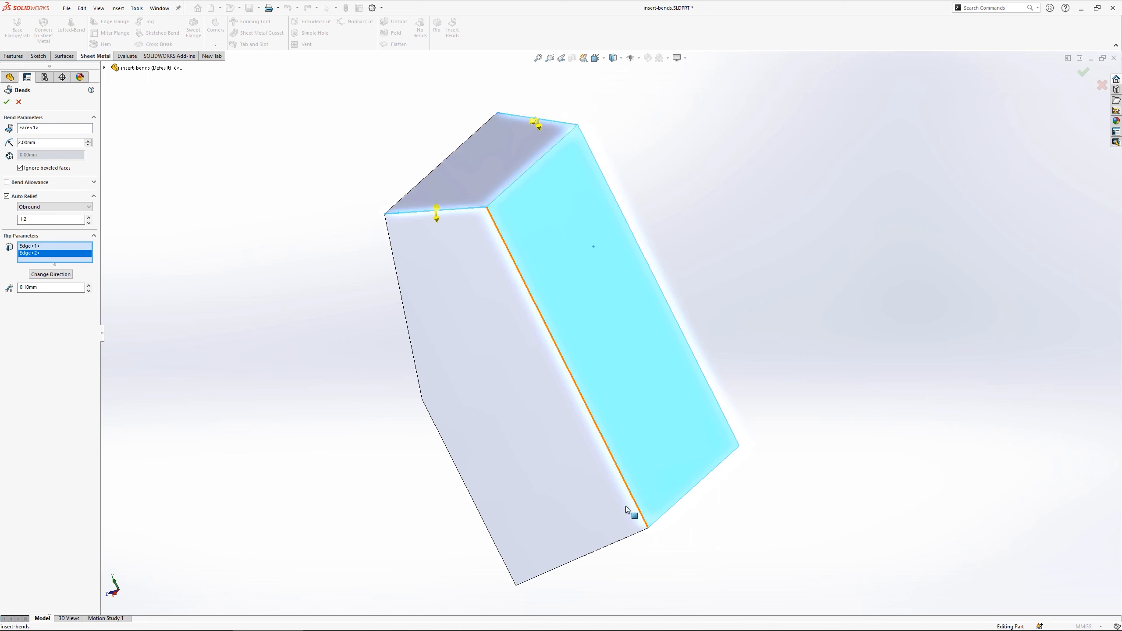
{"action": "left_click", "coordinate": [626, 533]}
{"action": "middle_click_drag", "start_coordinate": [508, 535], "coordinate": [724, 408]}
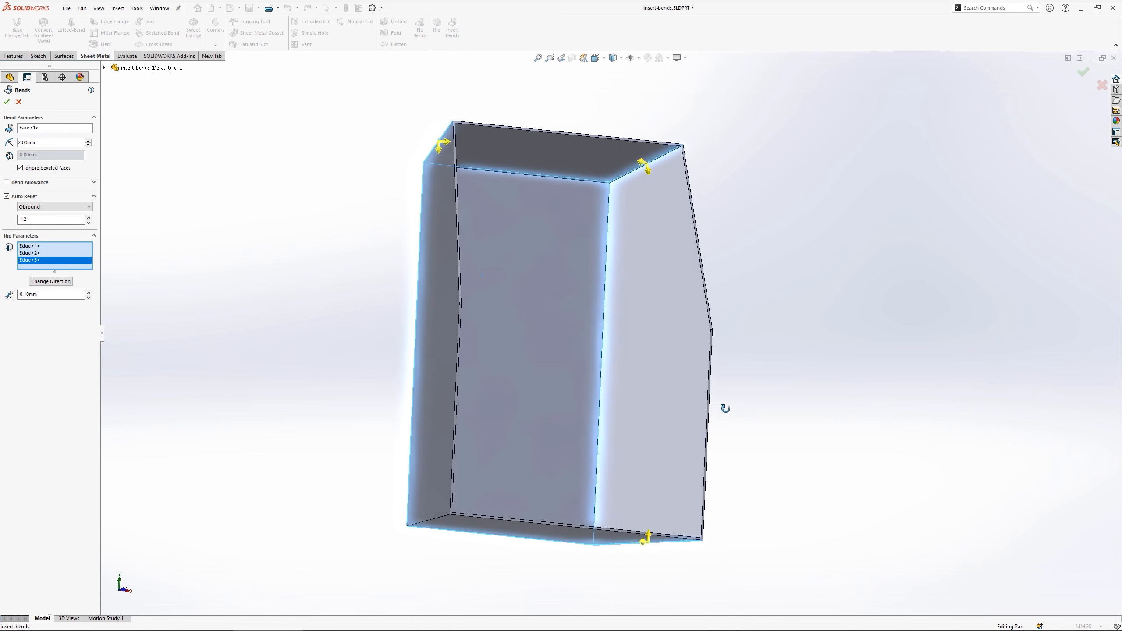
{"action": "left_click", "coordinate": [453, 516]}
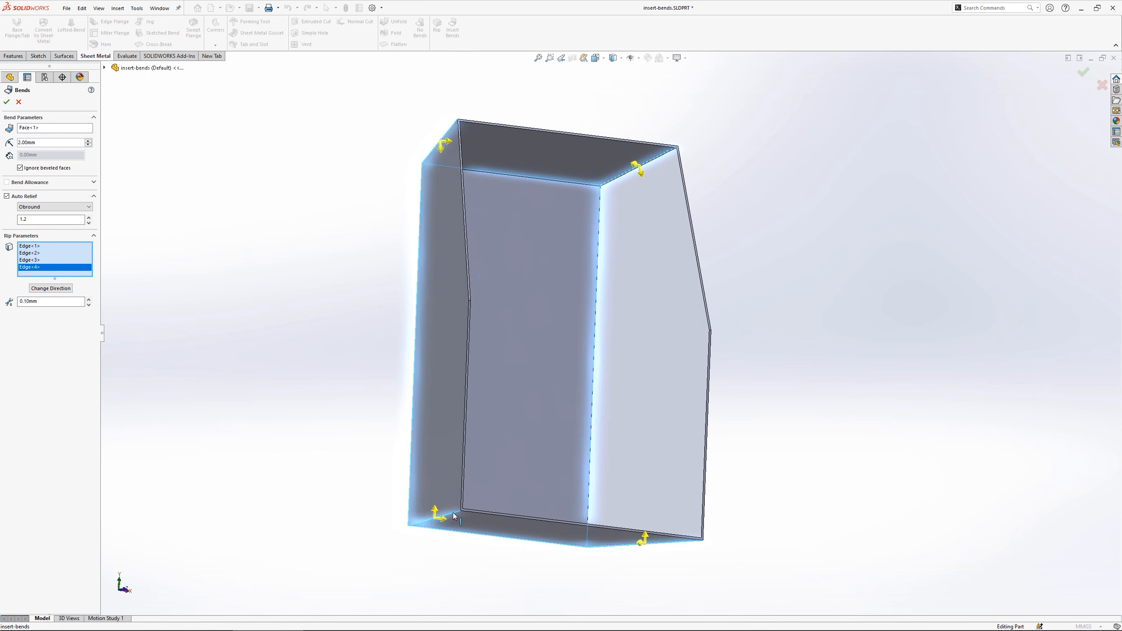
- Cycle the direction of the last rip edge, set the rip gap to 0.25 mm and create the bends
{"action": "left_click", "coordinate": [64, 290]}
{"action": "left_click", "coordinate": [64, 290]}
{"action": "left_click", "coordinate": [63, 290]}
{"action": "left_click", "coordinate": [27, 302]}
{"action": "type", "text": ".25"}
{"action": "left_click", "coordinate": [7, 102]}
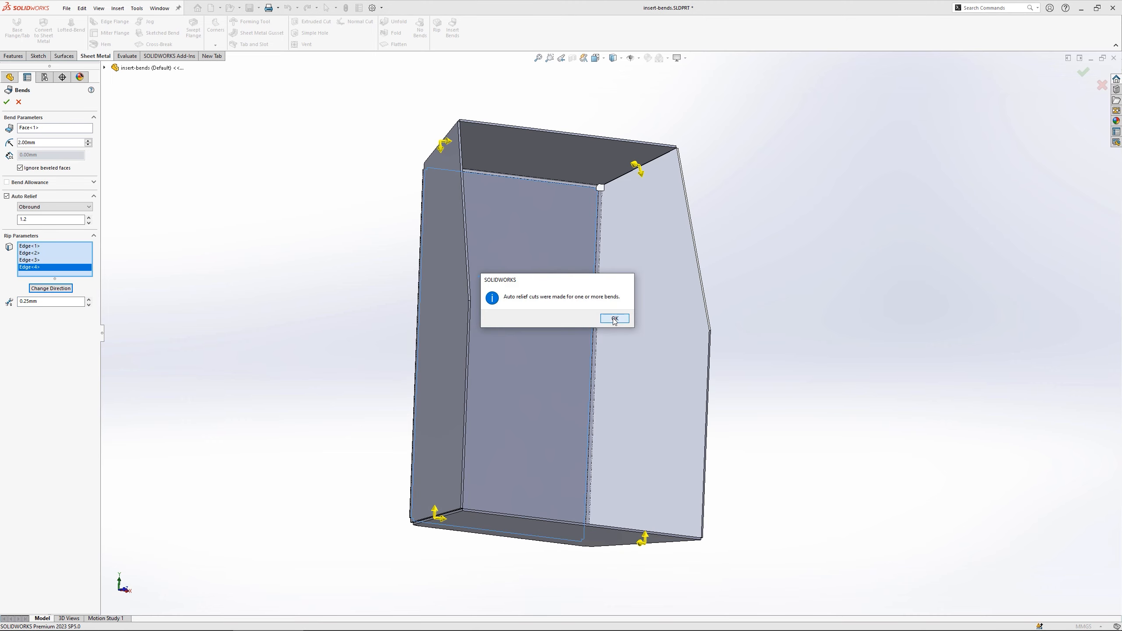
{"action": "left_click", "coordinate": [614, 319]}
- Flatten the bent box into its flat pattern
{"action": "middle_click_drag", "start_coordinate": [822, 413], "coordinate": [684, 443]}
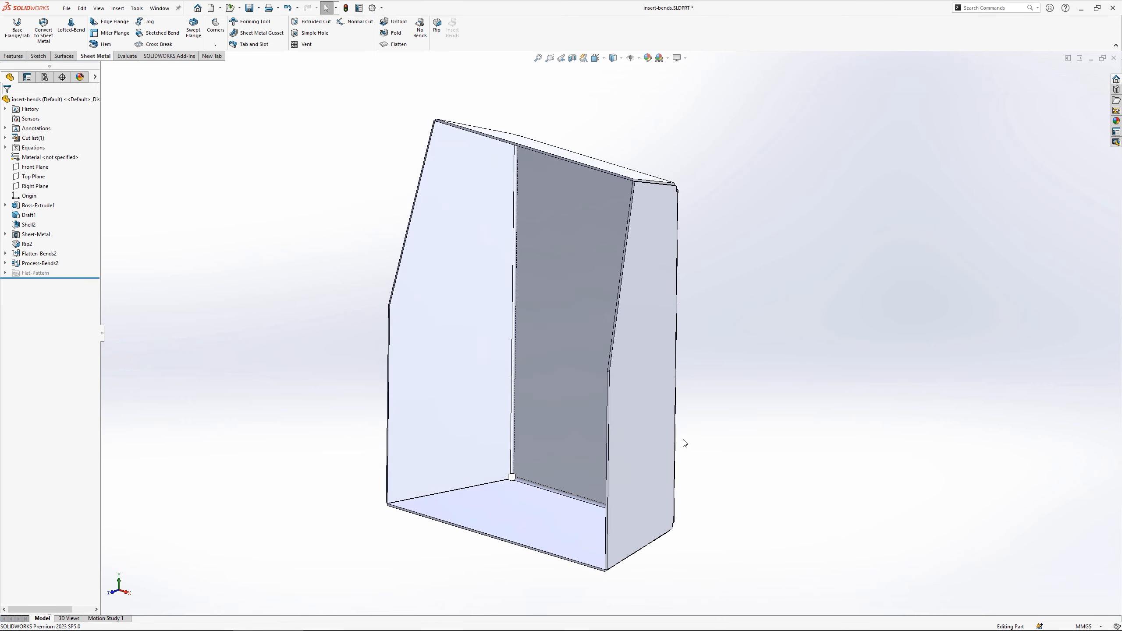
{"action": "left_click", "coordinate": [399, 45]}
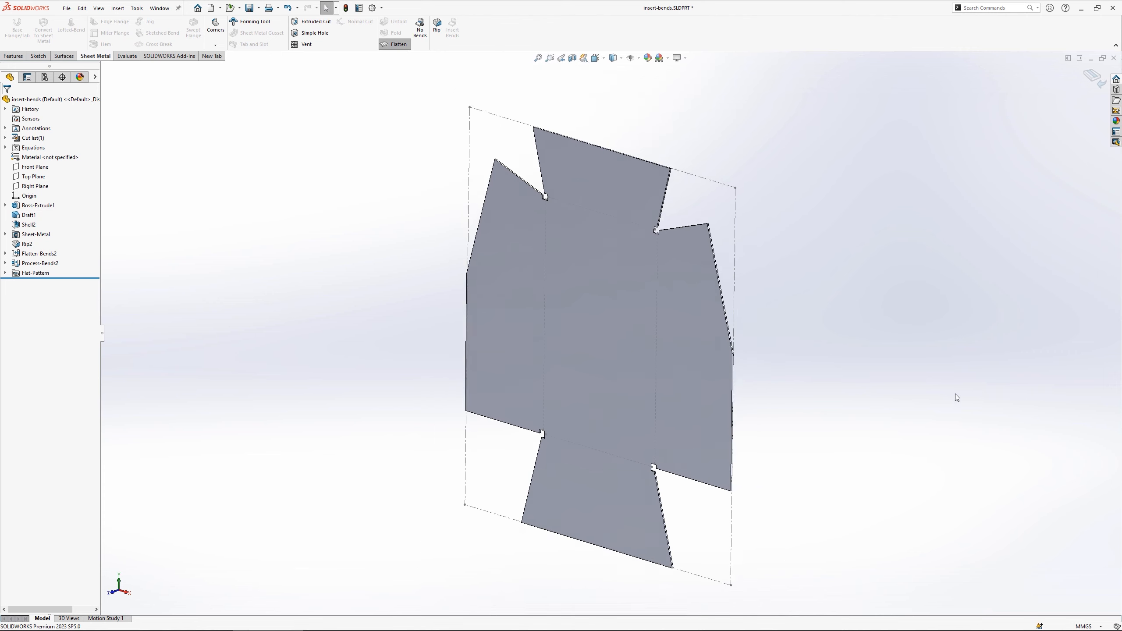
{"action": "middle_click_drag", "start_coordinate": [956, 393], "coordinate": [938, 389]}
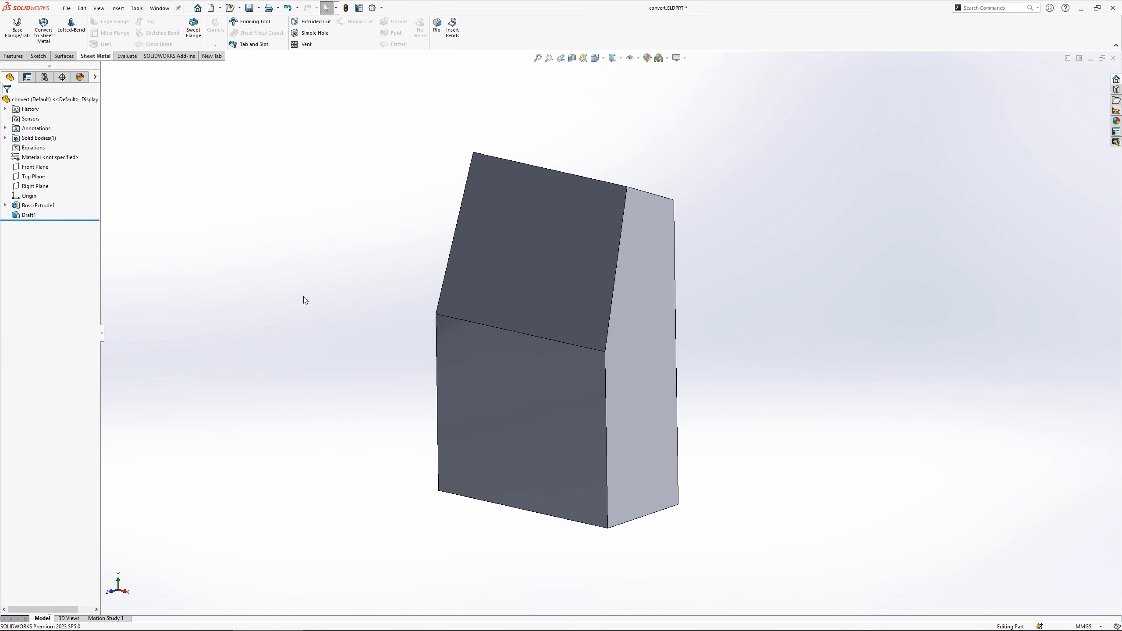
- Convert the solid to 1.5 mm sheet metal with the back face fixed and its four surrounding edges as bends, and flatten it
{"action": "mouse_move", "coordinate": [305, 299]}
{"action": "middle_mouse_down"}
{"action": "mouse_move", "coordinate": [326, 328]}
{"action": "mouse_move", "coordinate": [308, 434]}
{"action": "mouse_move", "coordinate": [315, 317]}
{"action": "middle_mouse_up"}
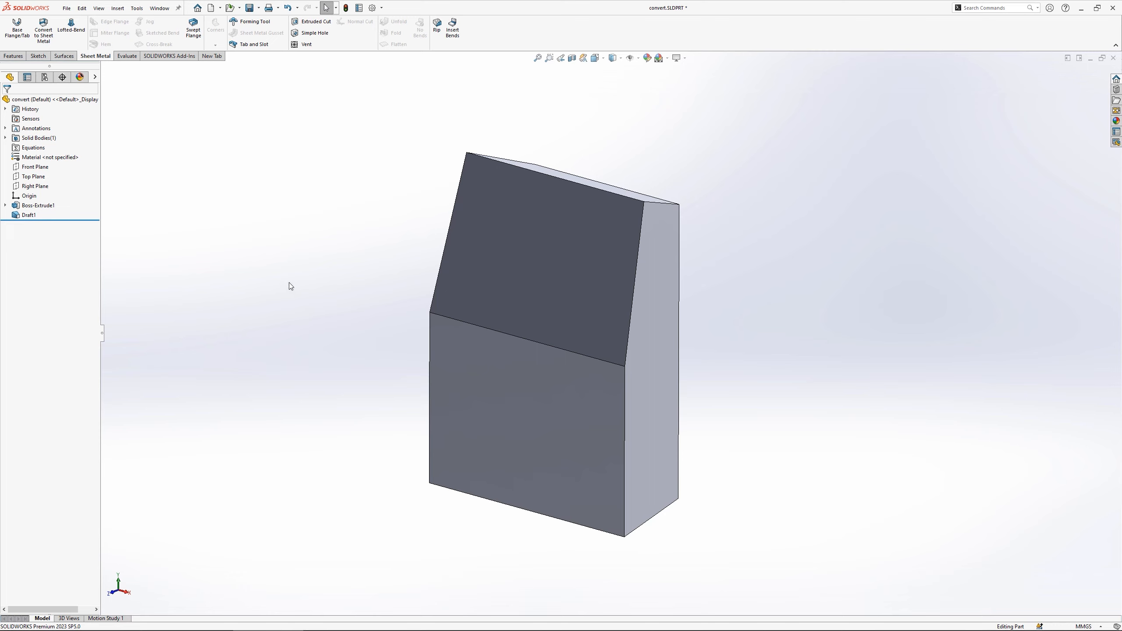
{"action": "left_click", "coordinate": [47, 34]}
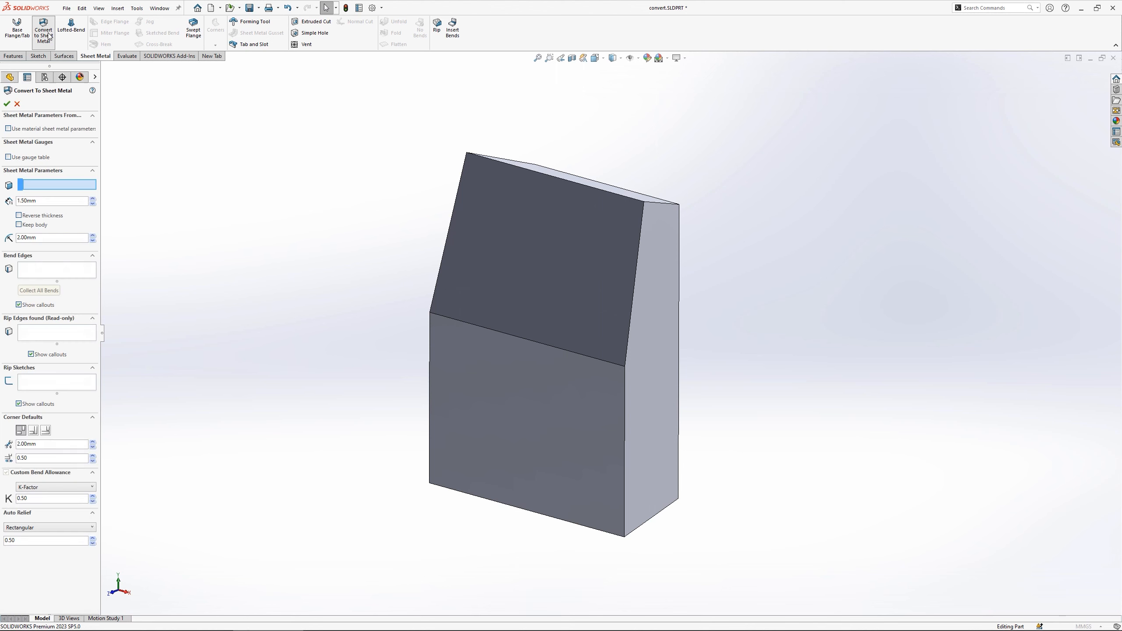
{"action": "middle_click_drag", "start_coordinate": [803, 375], "coordinate": [708, 379]}
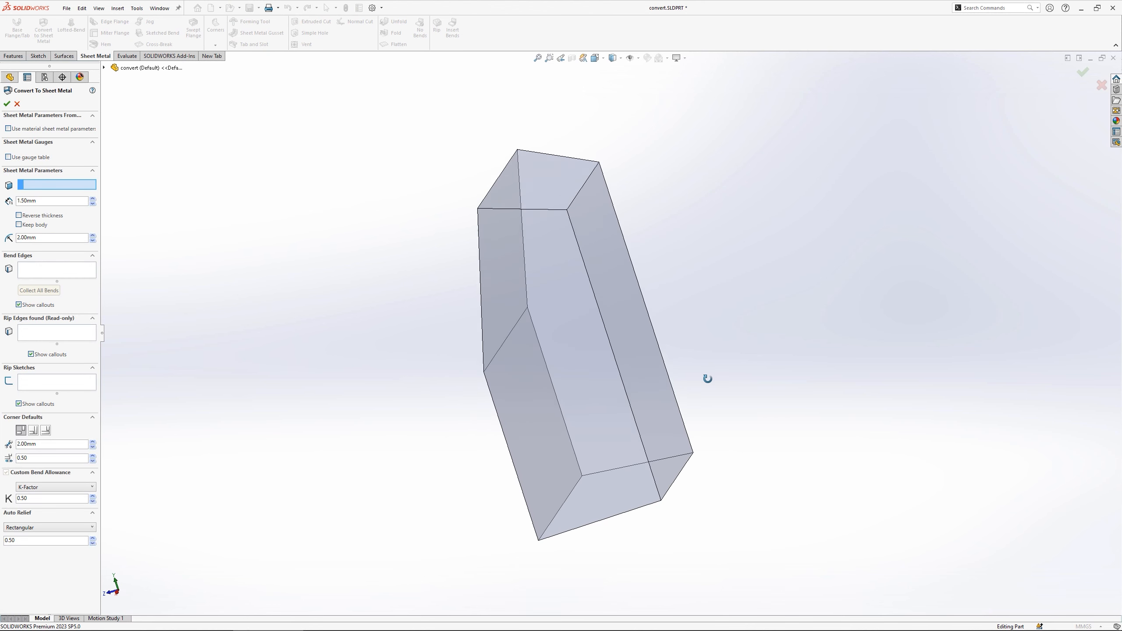
{"action": "left_click", "coordinate": [632, 335]}
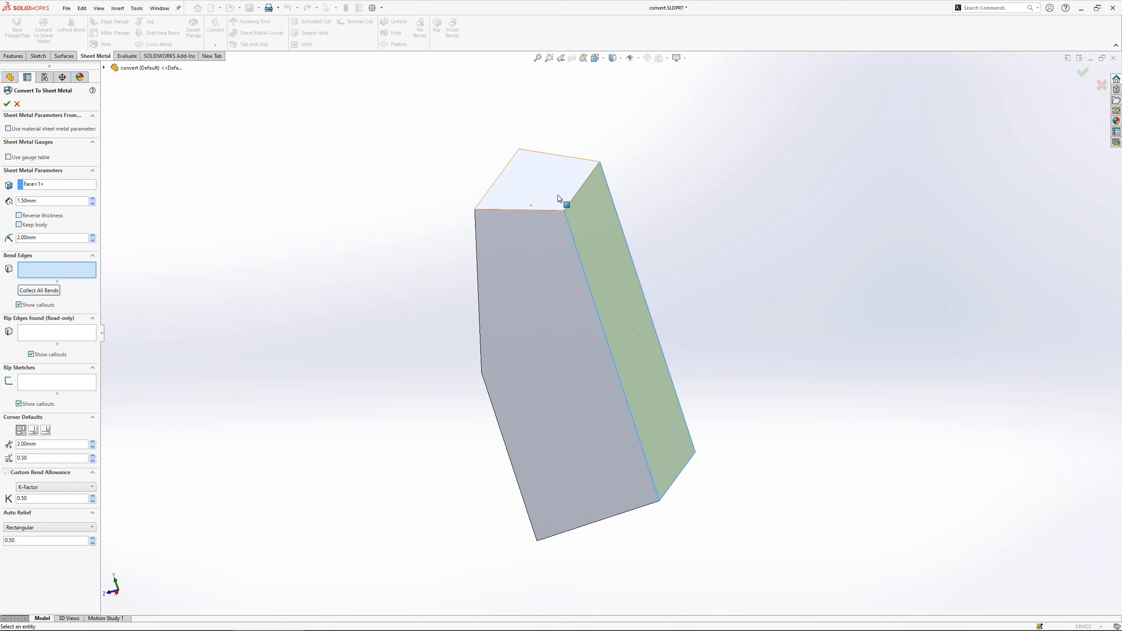
{"action": "left_click", "coordinate": [573, 196]}
{"action": "left_click", "coordinate": [636, 265]}
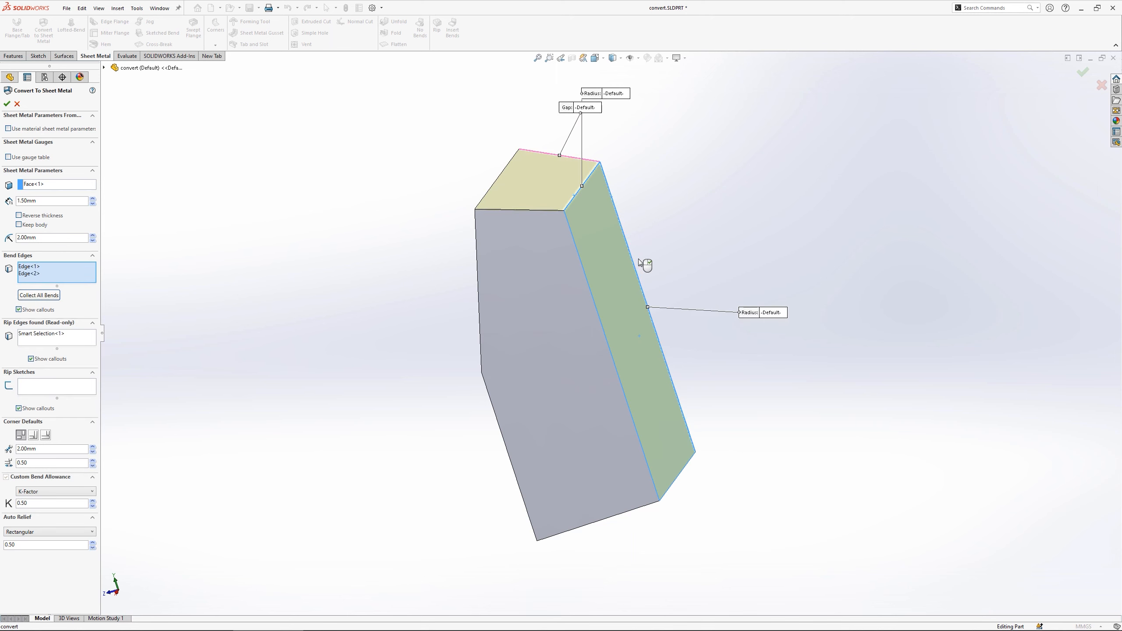
{"action": "left_click", "coordinate": [684, 467]}
{"action": "left_click", "coordinate": [642, 441]}
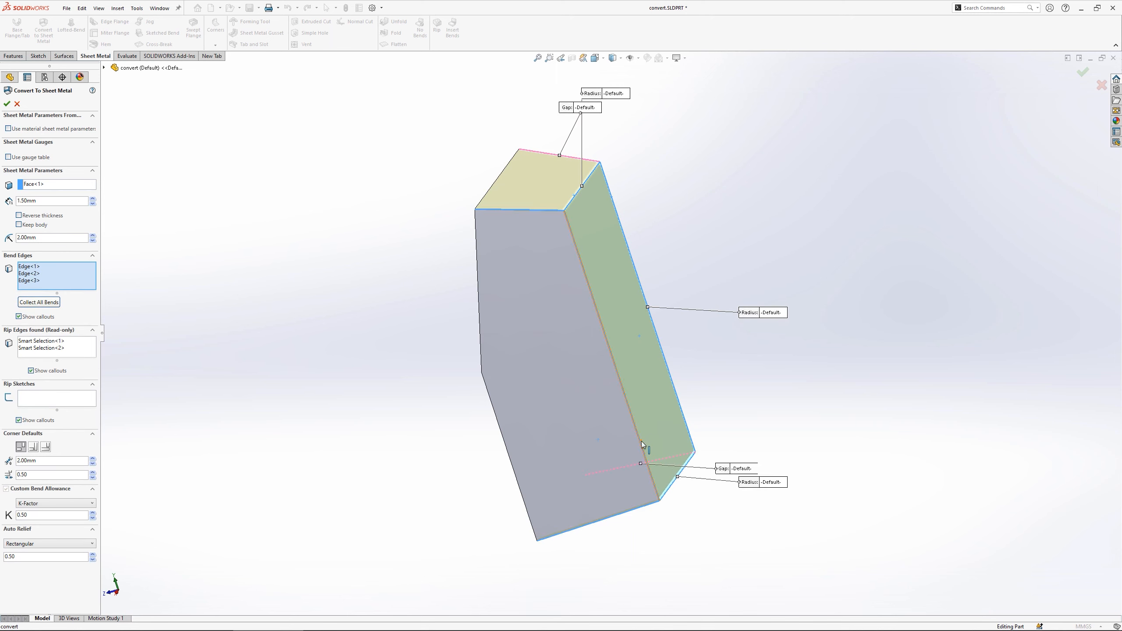
{"action": "right_click", "coordinate": [742, 412]}
{"action": "middle_click_drag", "start_coordinate": [740, 410], "coordinate": [810, 376]}
{"action": "left_click", "coordinate": [395, 45]}
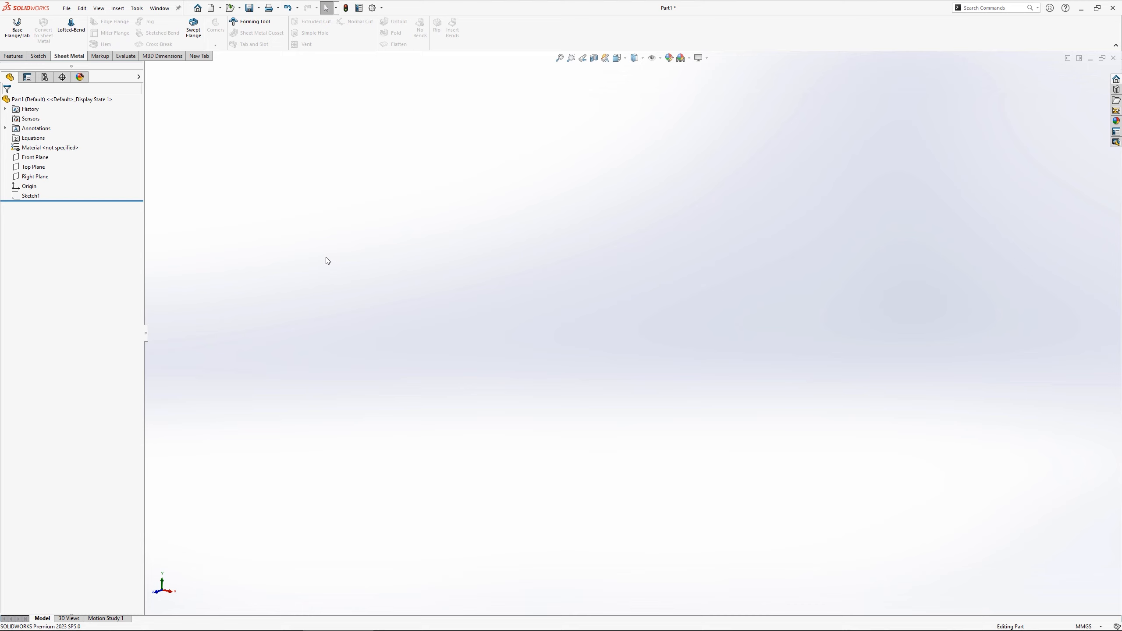
- Set up a base flange from the open U-shaped Sketch1 with a blind depth of about 173 mm
{"action": "left_click", "coordinate": [31, 196]}
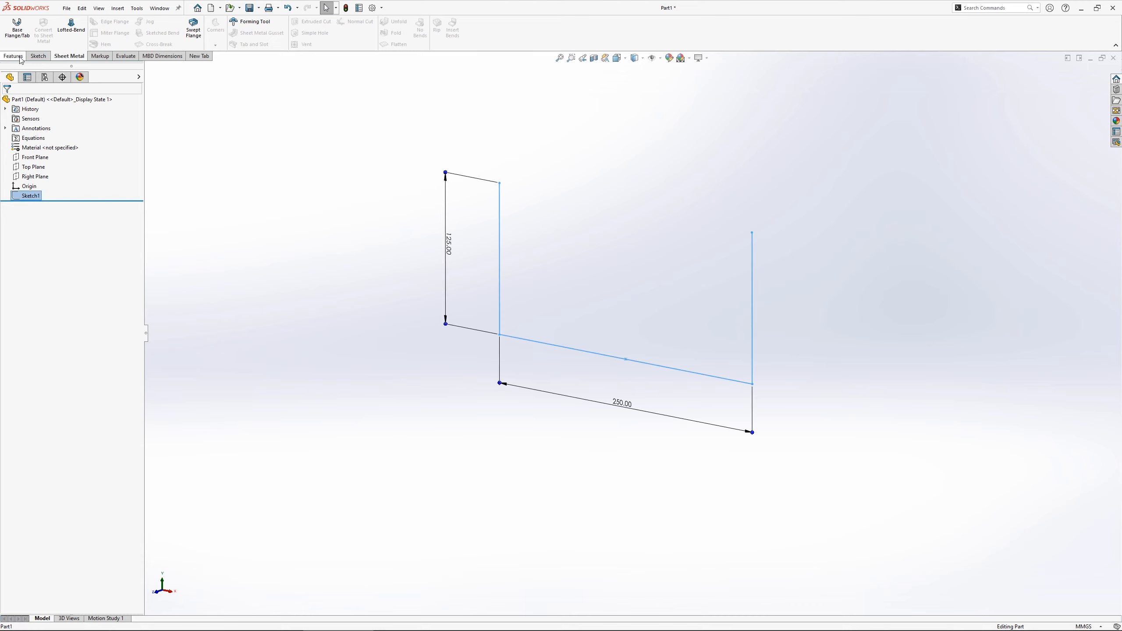
{"action": "left_click", "coordinate": [20, 36]}
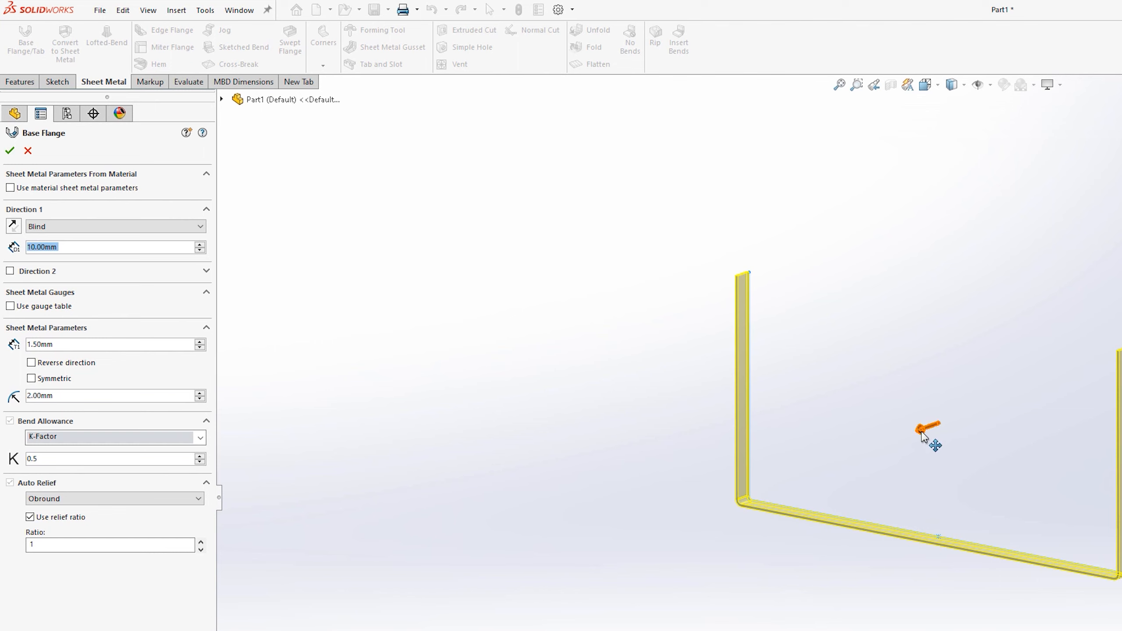
{"action": "mouse_move", "coordinate": [928, 437]}
{"action": "left_mouse_down"}
{"action": "mouse_move", "coordinate": [825, 460]}
{"action": "mouse_move", "coordinate": [553, 479]}
{"action": "left_mouse_up"}
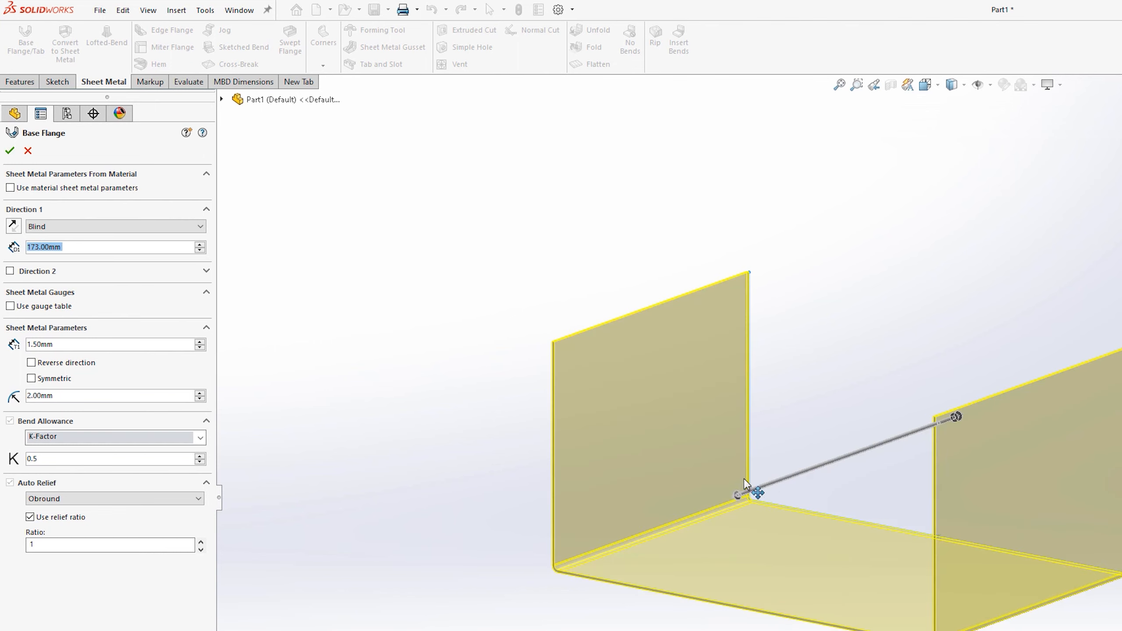
- Look through the bend allowance and auto relief types available for the base flange
{"action": "left_click", "coordinate": [200, 439]}
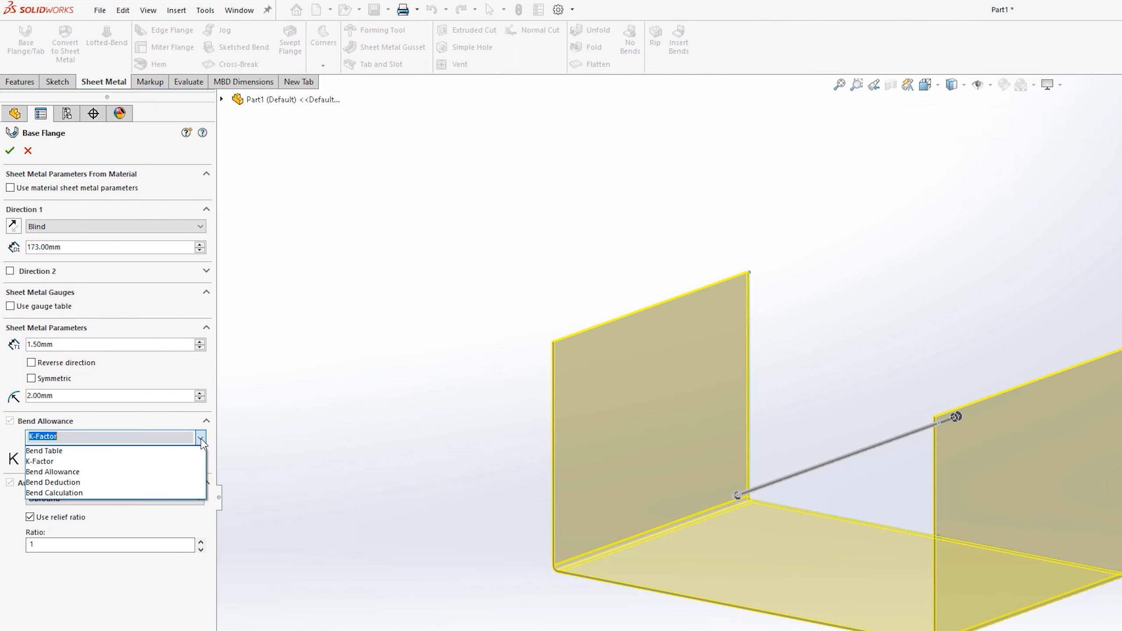
{"action": "left_click", "coordinate": [206, 512]}
{"action": "left_click", "coordinate": [192, 501]}
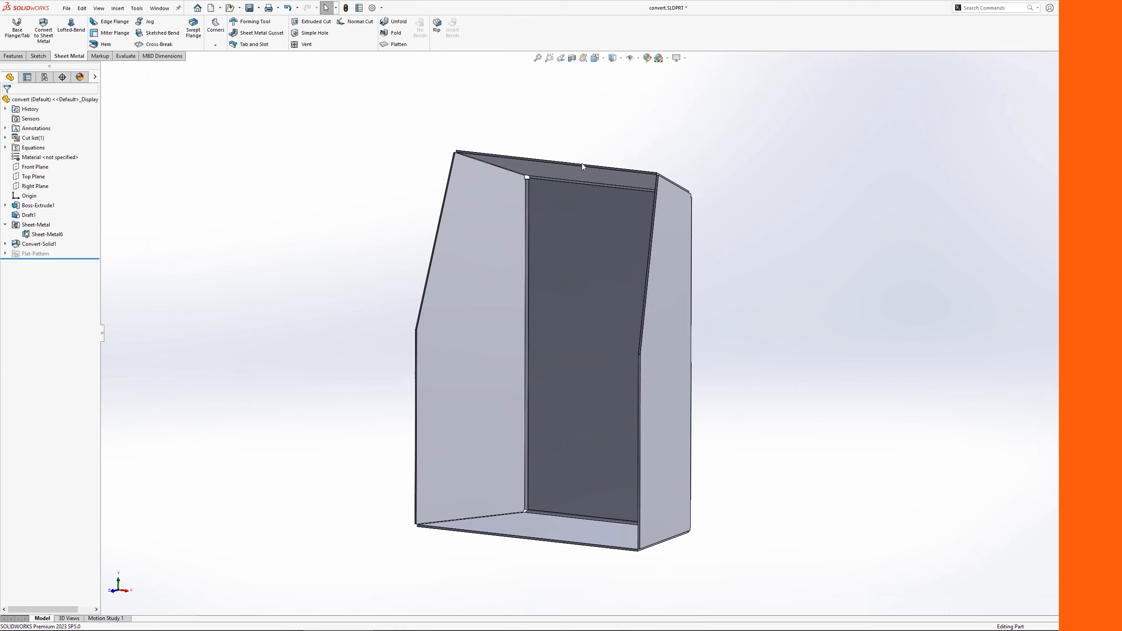
- Place an edge flange about 26 mm long on the front edge of the converted box's upper panel, pointing downward
{"action": "scroll", "coordinate": [581, 183], "scroll_direction": "down", "scroll_amount": 5}
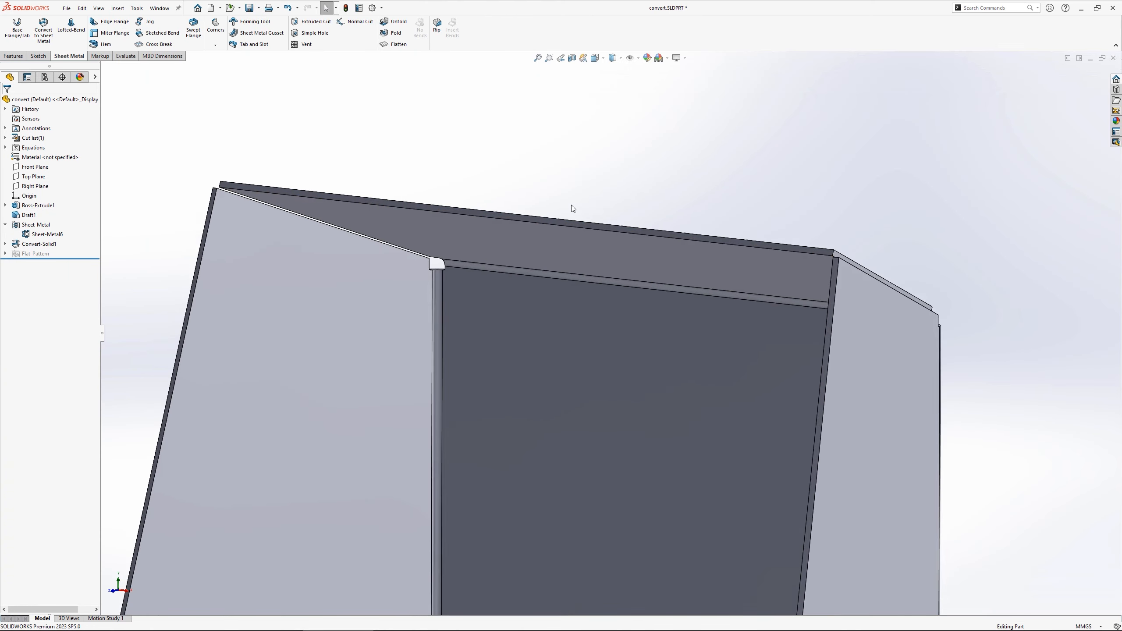
{"action": "left_click", "coordinate": [114, 22]}
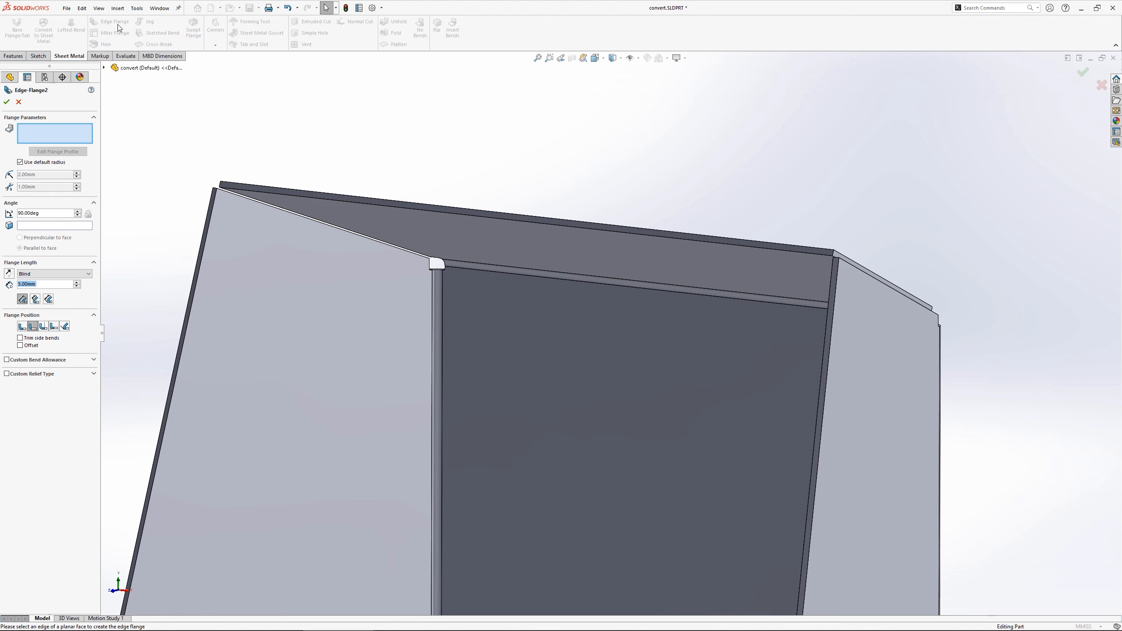
{"action": "left_click", "coordinate": [290, 195]}
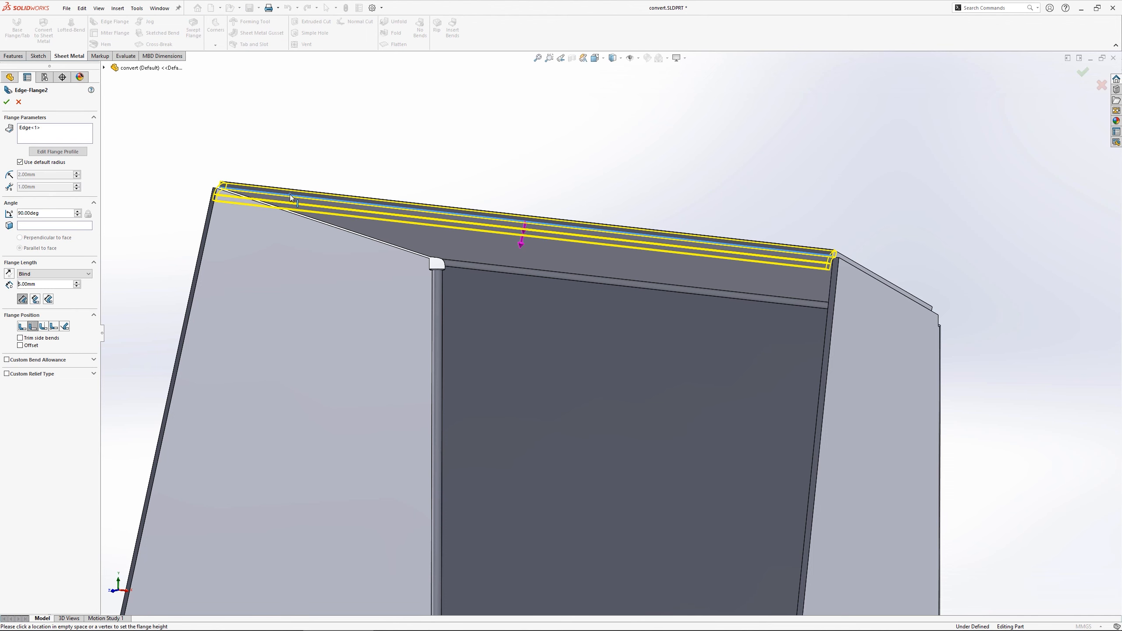
{"action": "left_click", "coordinate": [265, 280]}
- Set the edge flange's angle to 95° and its length to 25 mm, and create the flange
{"action": "double_click", "coordinate": [40, 214]}
{"action": "type", "text": "95"}
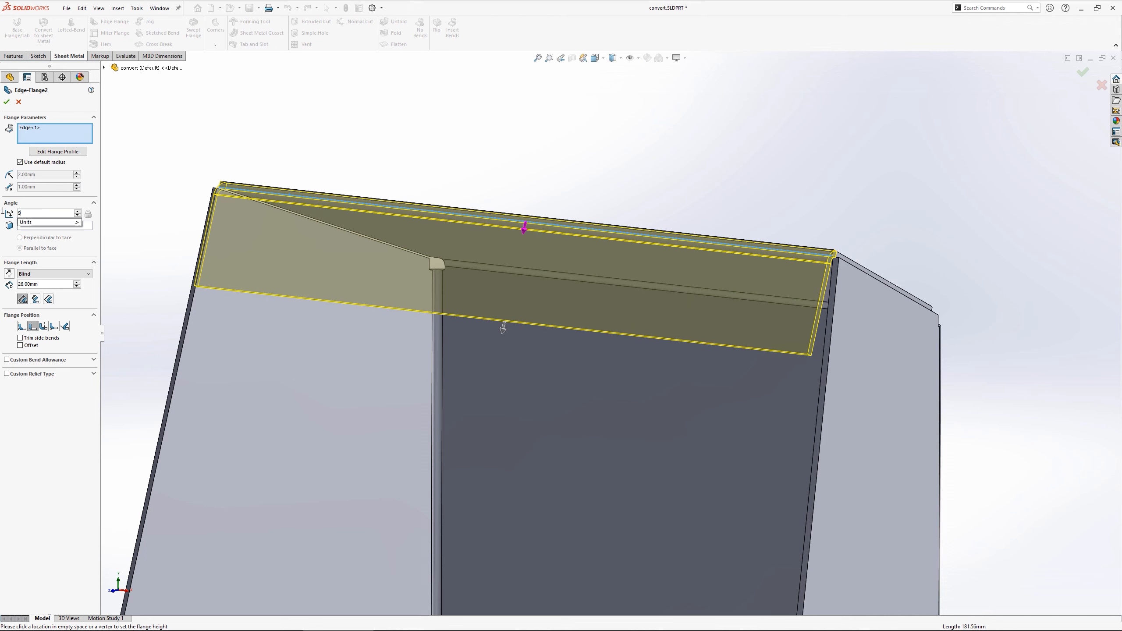
{"action": "key", "text": "Return"}
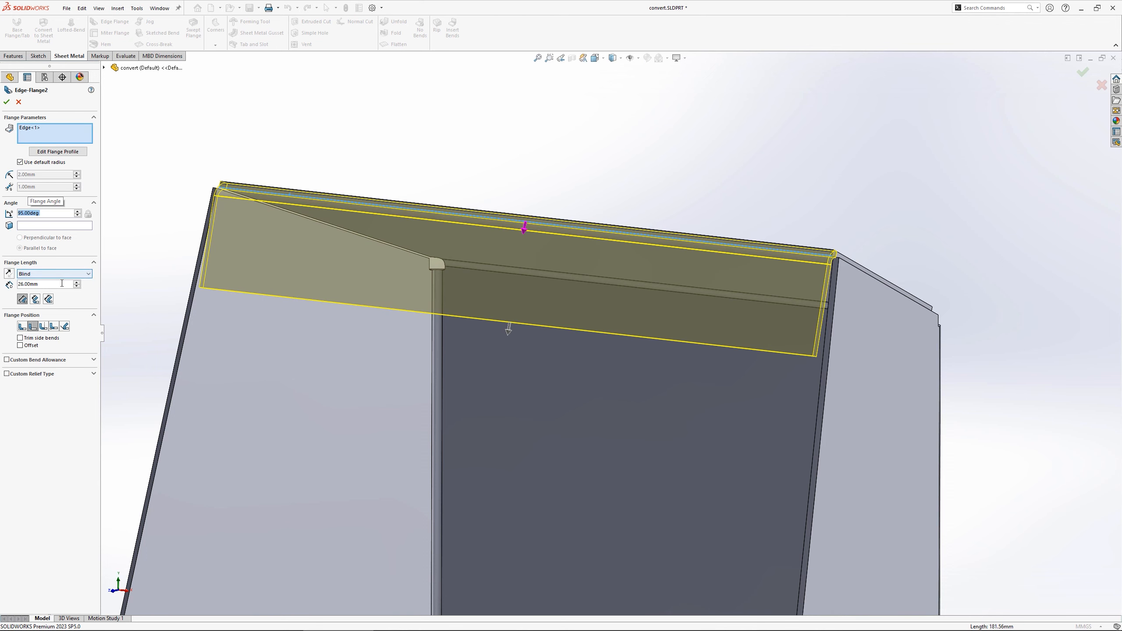
{"action": "double_click", "coordinate": [40, 284]}
{"action": "type", "text": "25"}
{"action": "key", "text": "Return"}
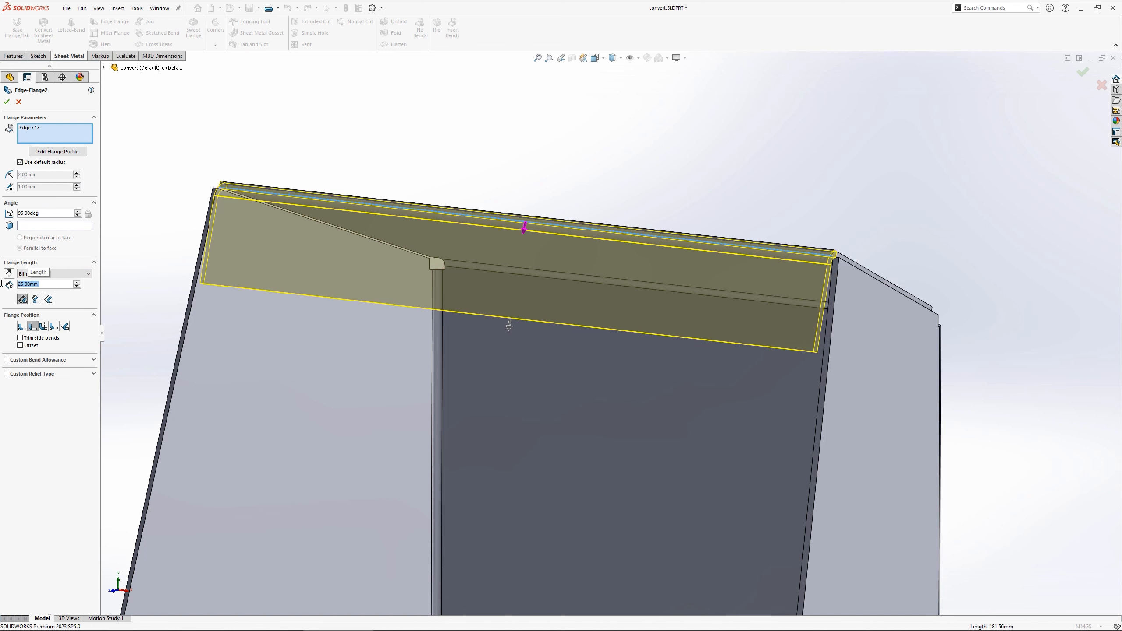
{"action": "left_click", "coordinate": [7, 102]}
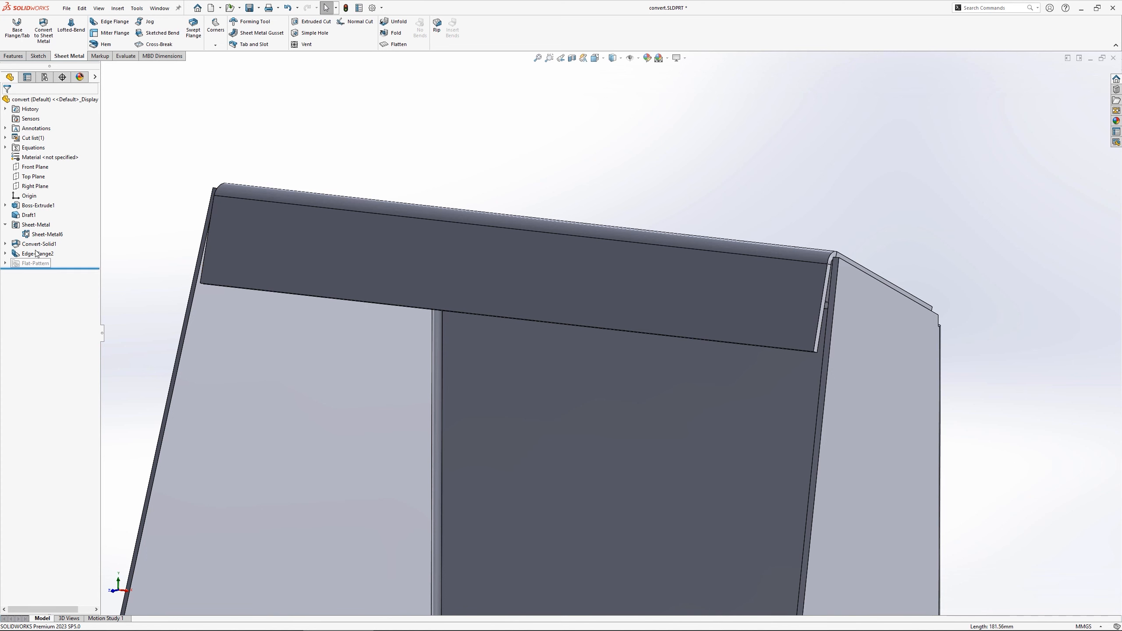
- Add a closed hem 10 mm long to the edge flange's lower edge, reversed to fold toward the inside
{"action": "left_click", "coordinate": [105, 44]}
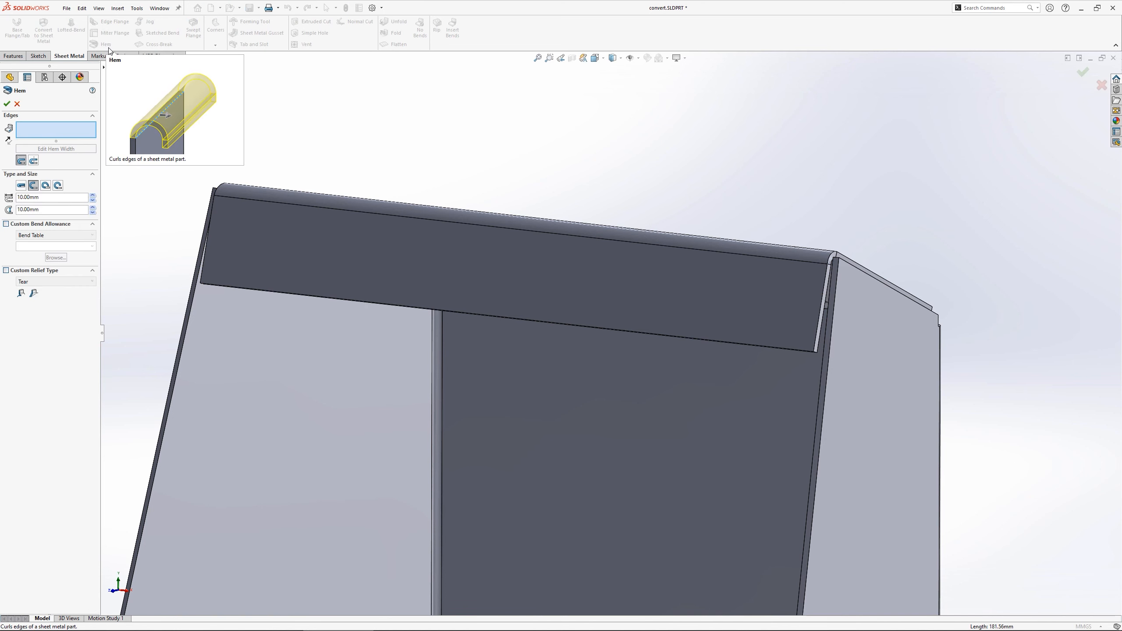
{"action": "left_click", "coordinate": [309, 296]}
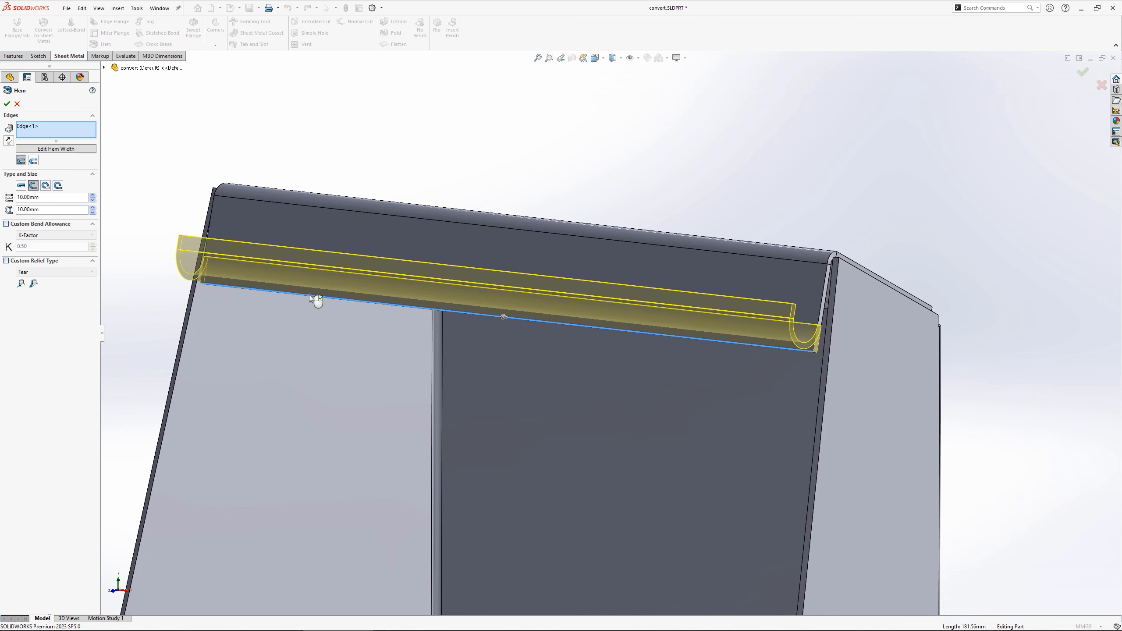
{"action": "left_click", "coordinate": [8, 140]}
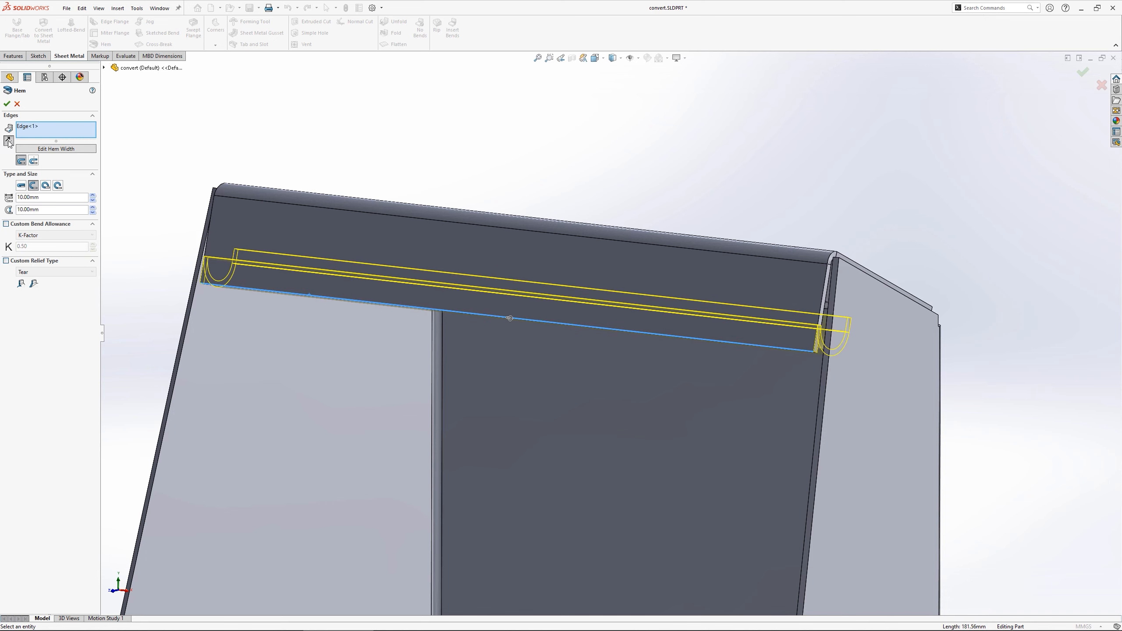
{"action": "left_click", "coordinate": [21, 186]}
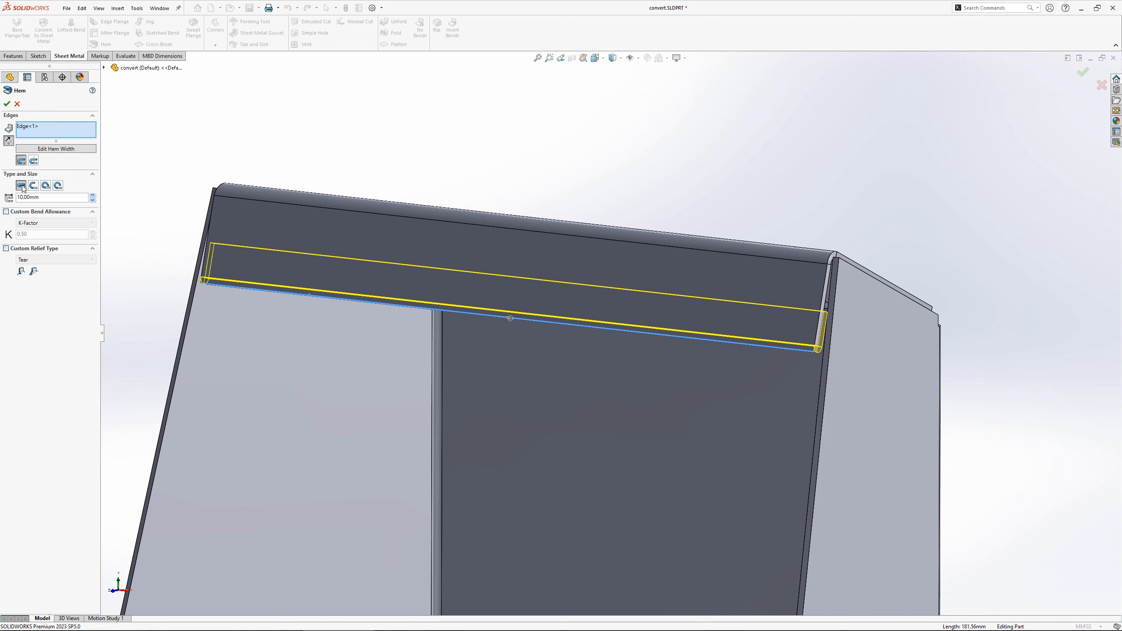
{"action": "left_click", "coordinate": [7, 104]}
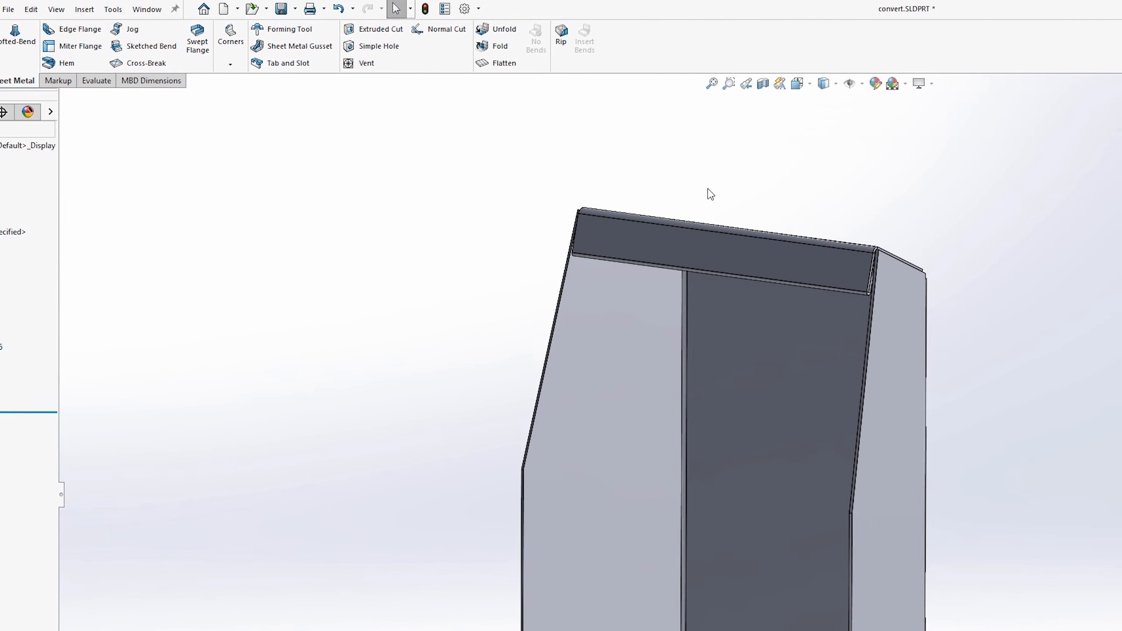
- Flatten the converted part and view the flat pattern normal to its large face
{"action": "left_click", "coordinate": [503, 66]}
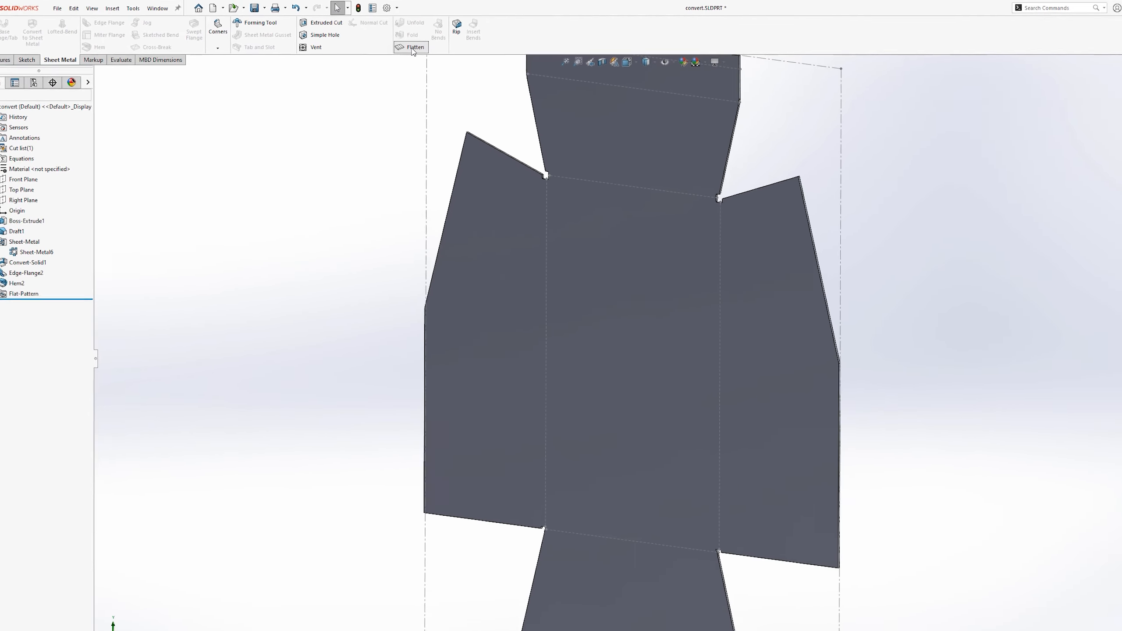
{"action": "left_click", "coordinate": [576, 228]}
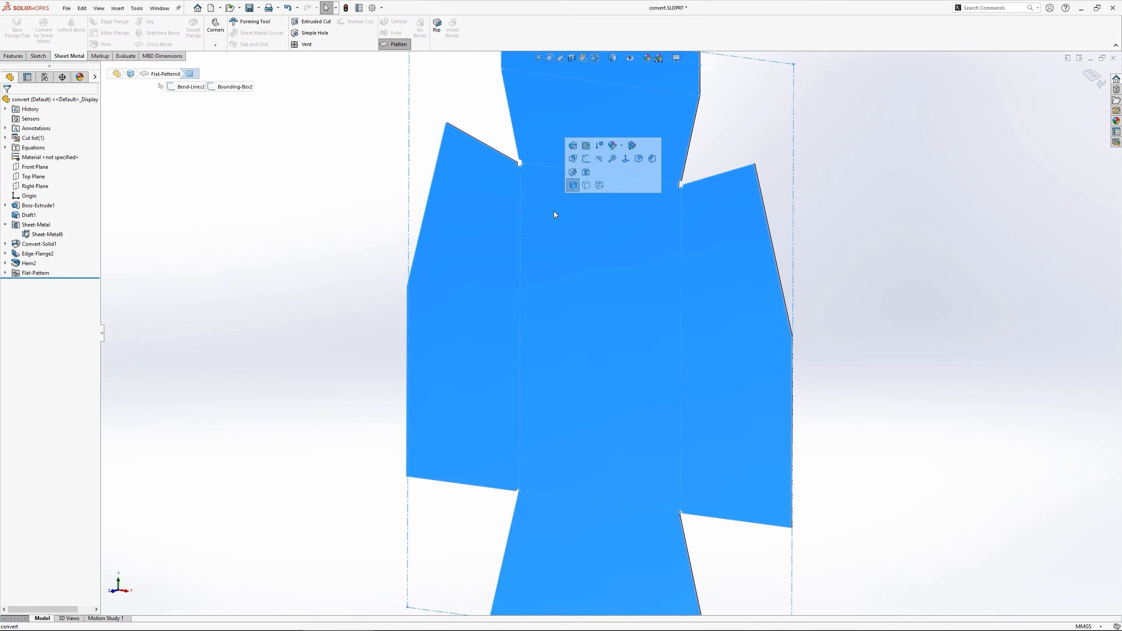
{"action": "left_click", "coordinate": [621, 160]}
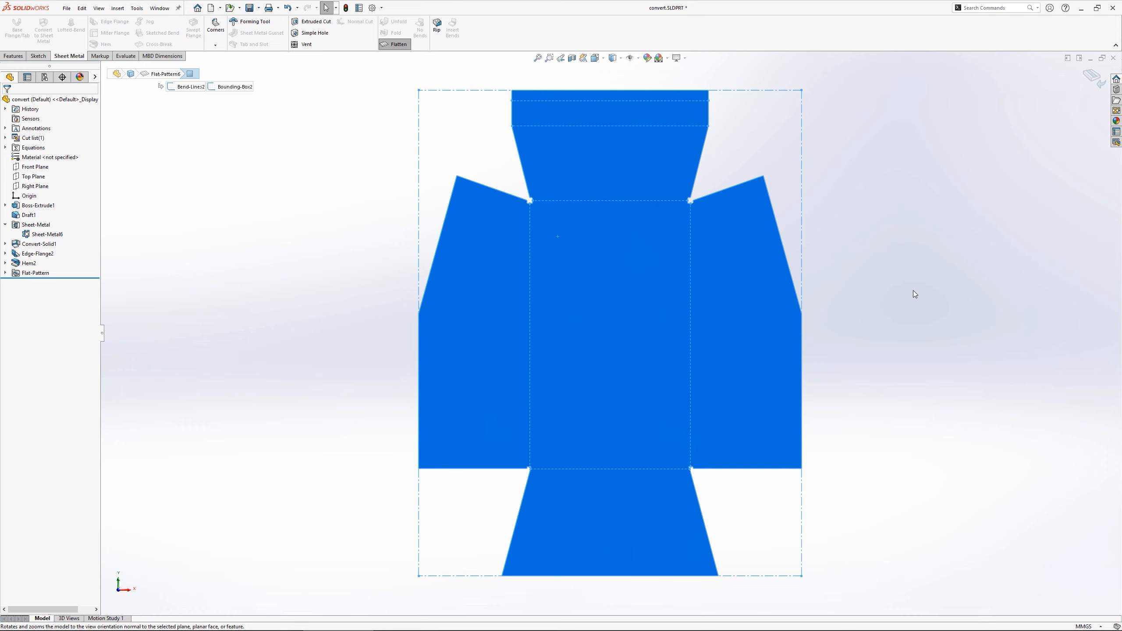
{"action": "left_click", "coordinate": [914, 290]}
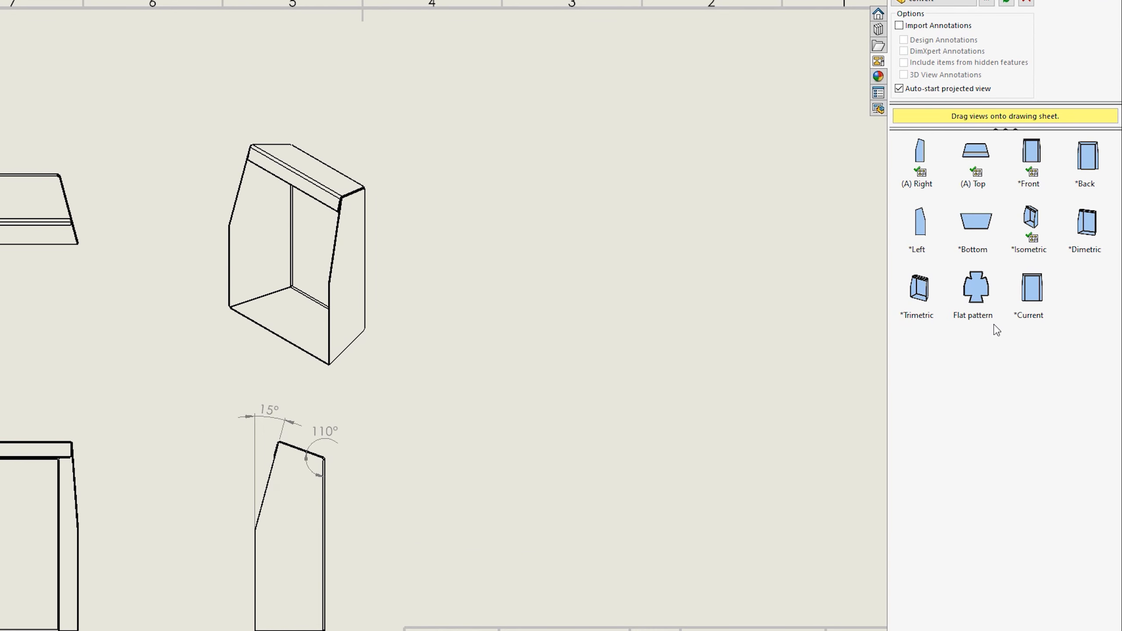
- Place the part's flat pattern view on the drawing sheet beside the isometric view
{"action": "left_click_drag", "start_coordinate": [1022, 275], "coordinate": [910, 286]}
{"action": "left_click_drag", "start_coordinate": [829, 315], "coordinate": [617, 376]}
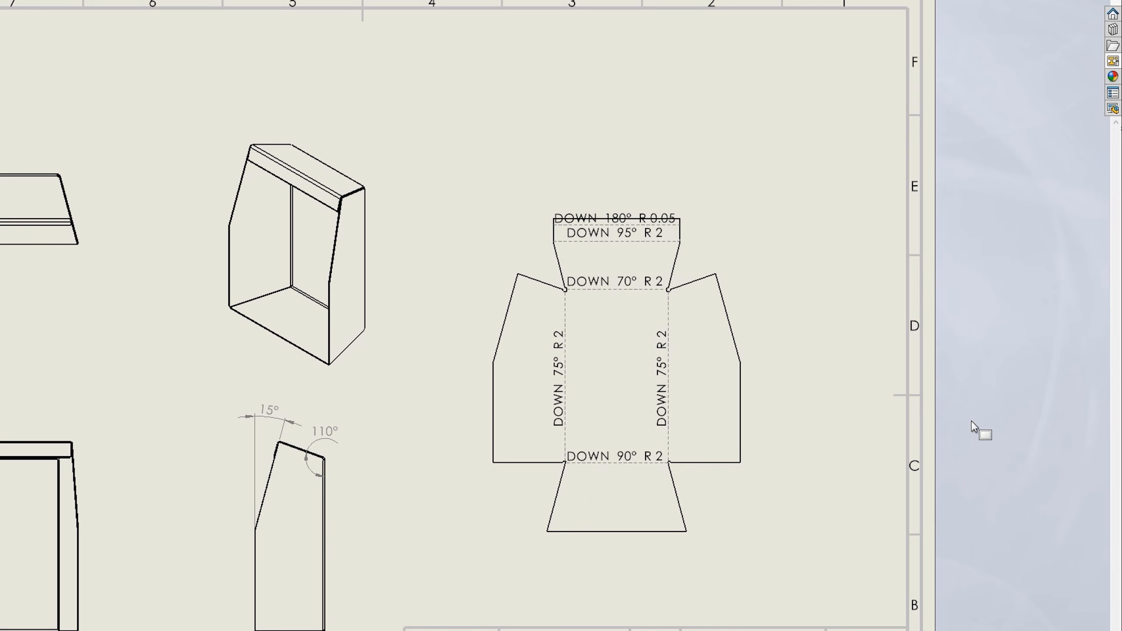